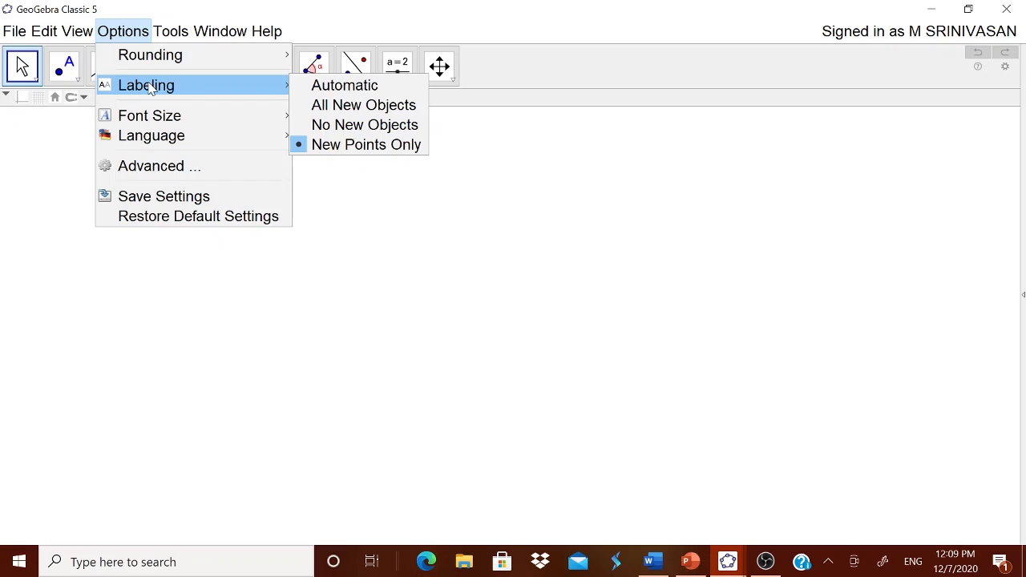
- Show the construction Navigation Bar in the Graphics view
click(406, 28)
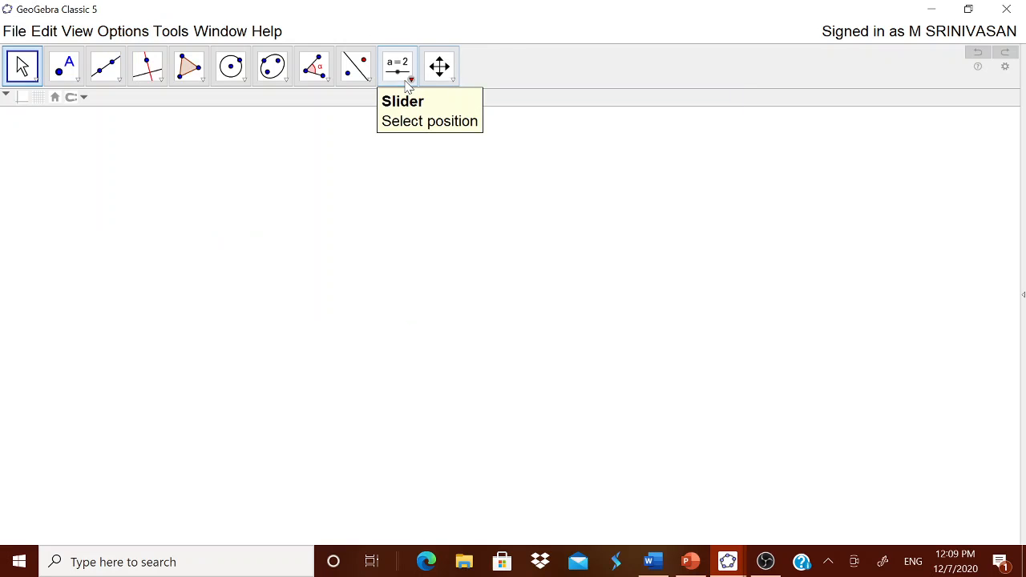
right_click(645, 479)
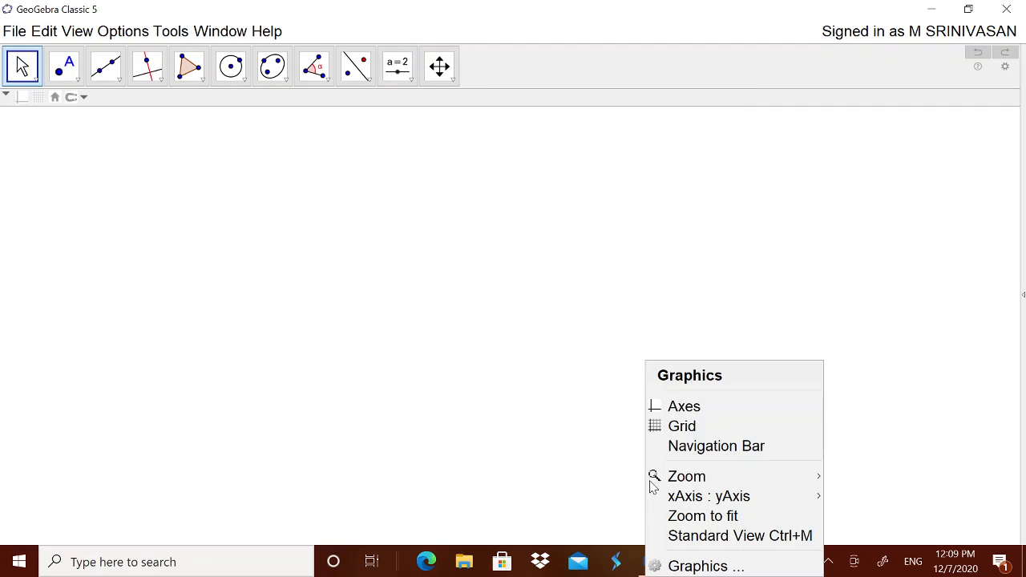
click(686, 447)
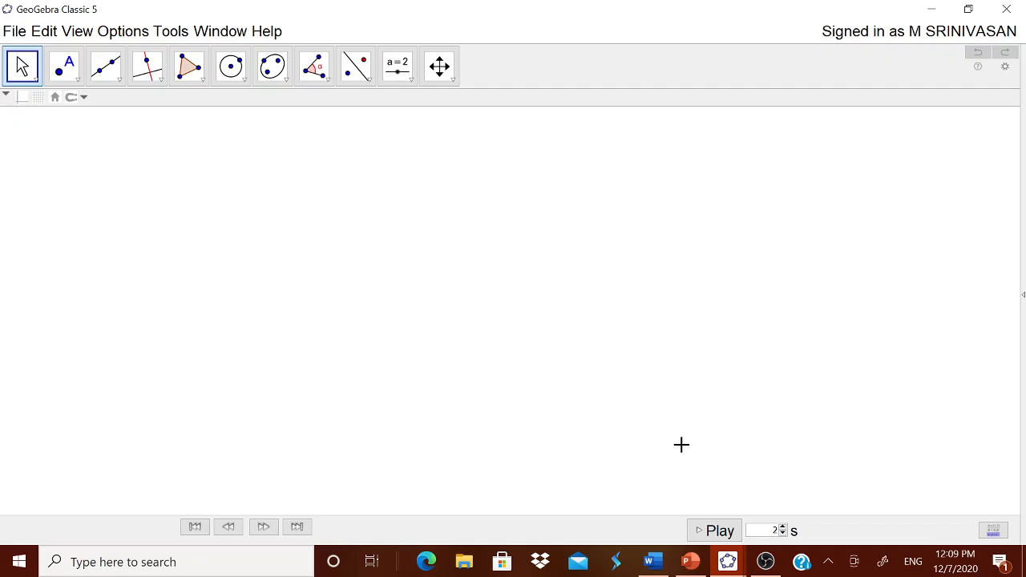
- Add the text "CENTER AND CHORD OF A CIRCLE", copied from NOTES.docx in Word, as a heading in the GeoGebra Graphics view
click(413, 84)
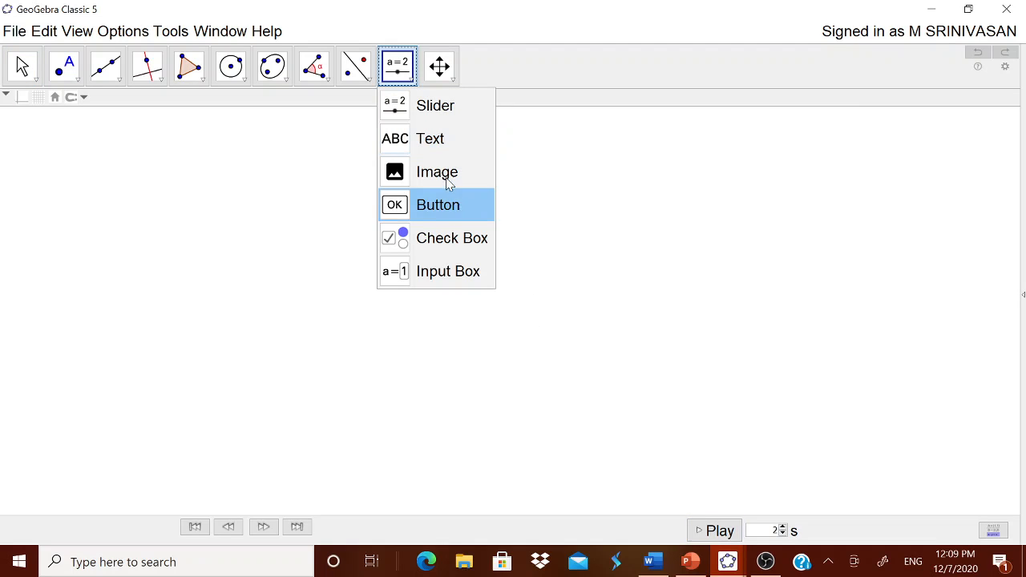
click(449, 142)
click(622, 368)
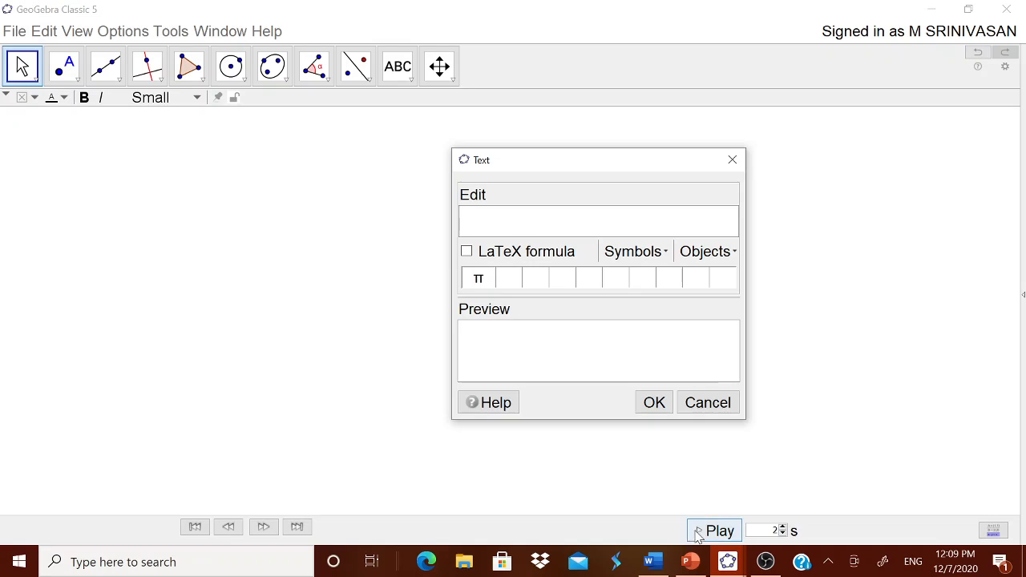
click(653, 562)
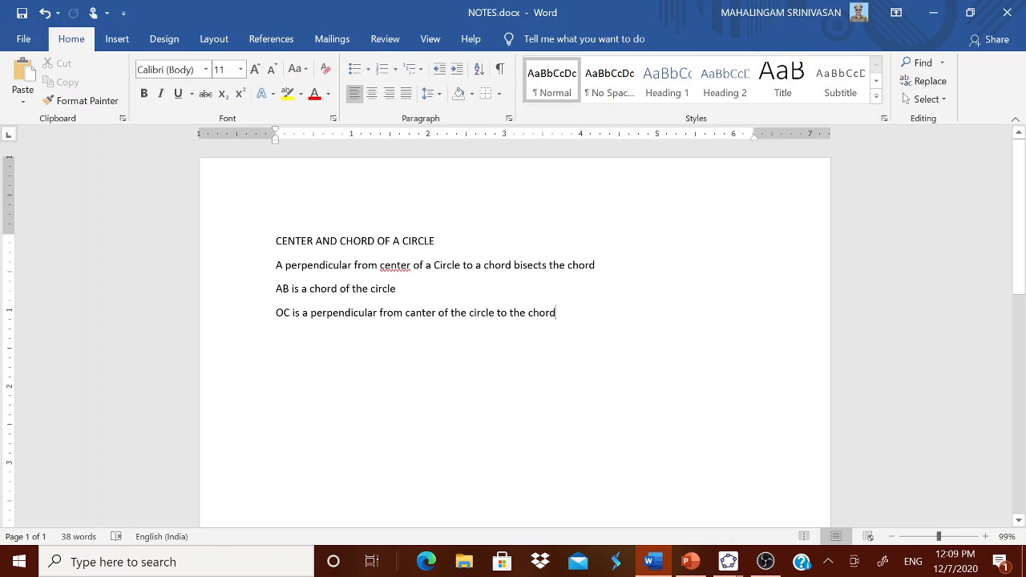
drag(276, 240, 492, 242)
key(ctrl+c)
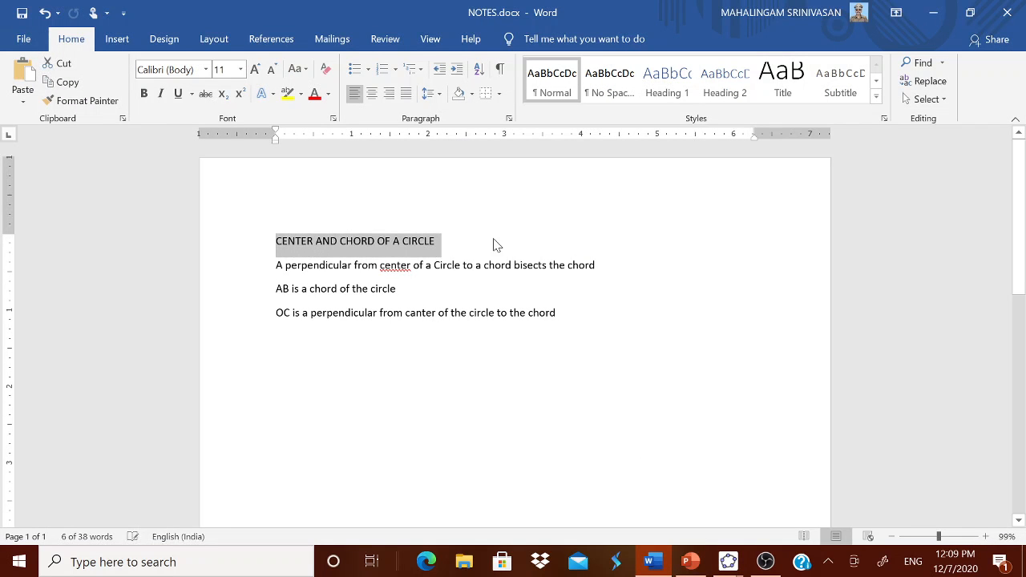
click(728, 561)
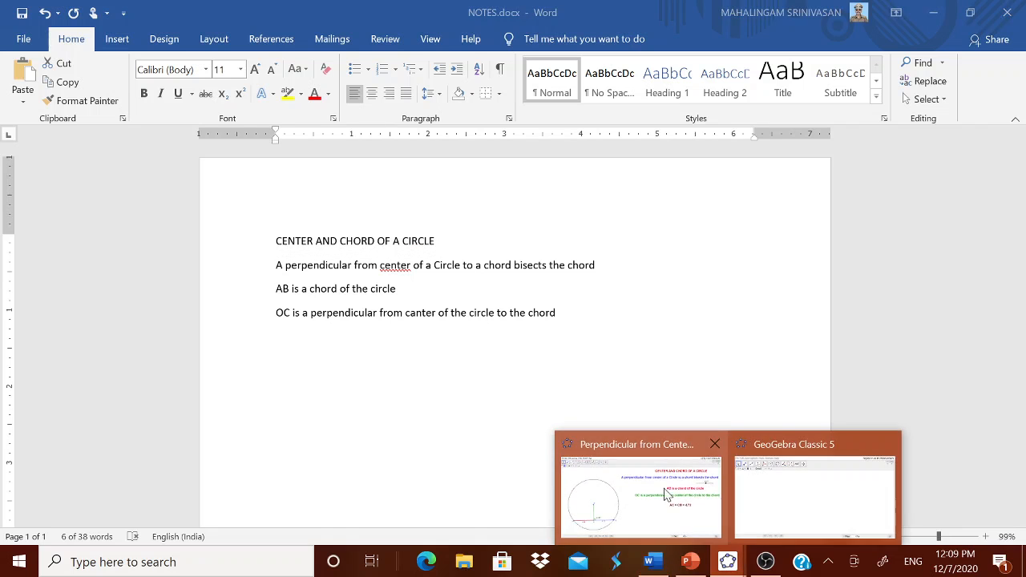
click(763, 510)
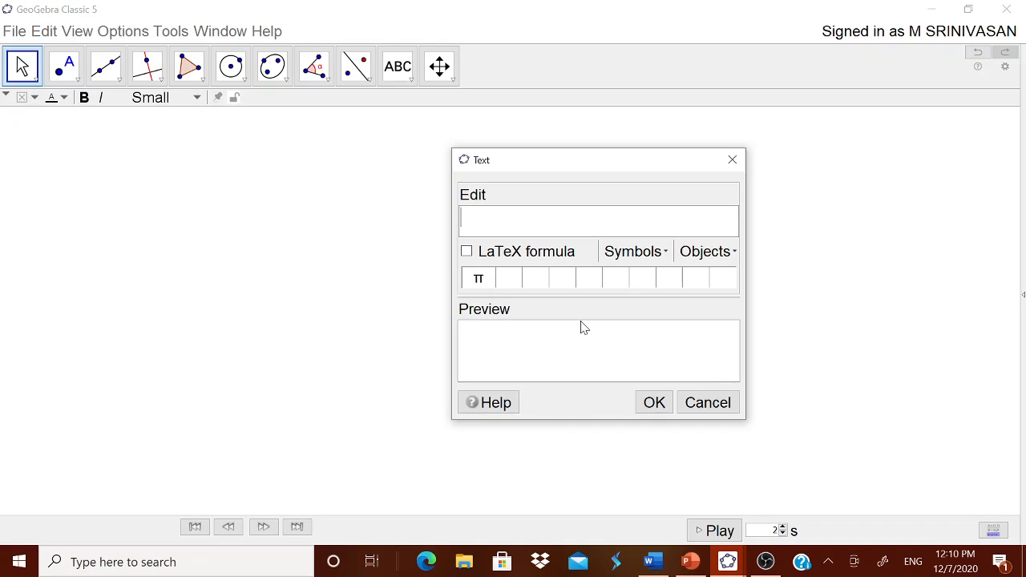
key(ctrl+v)
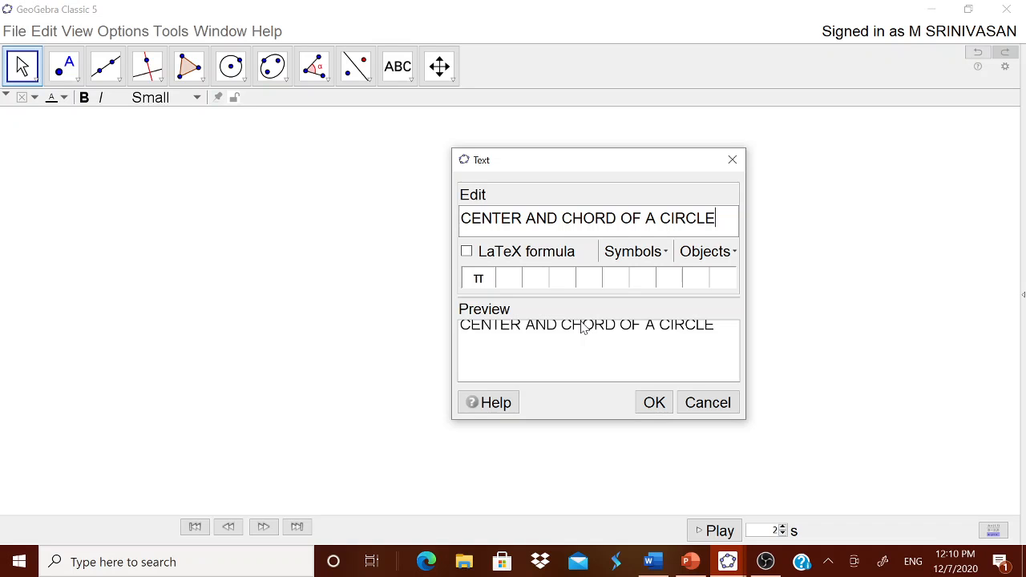
click(653, 402)
drag(665, 182, 623, 154)
- Add the text "A perpendicular from center of a Circle to a chord bisects the chord", copied from the Word notes, just below the heading
click(440, 173)
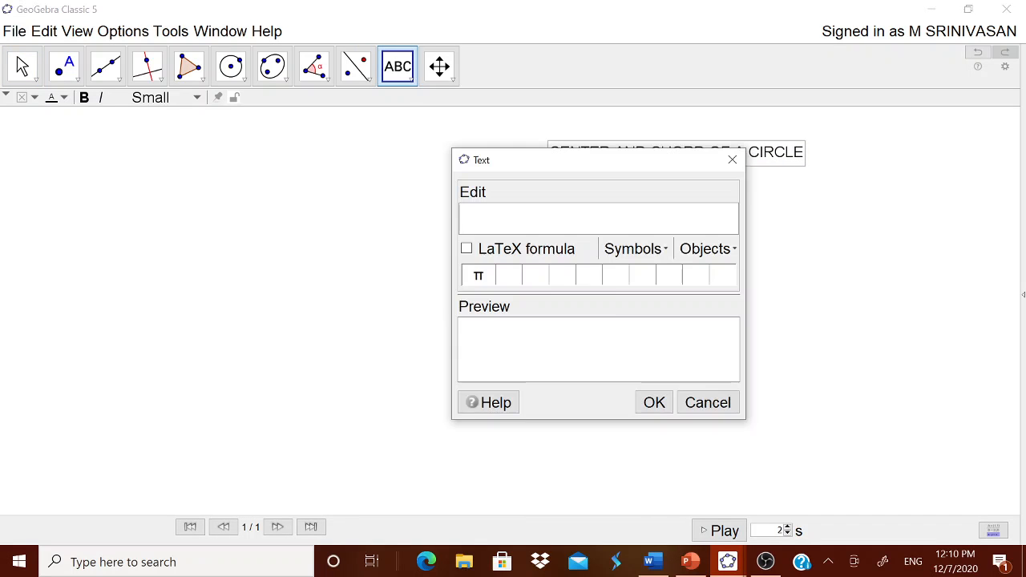
click(655, 563)
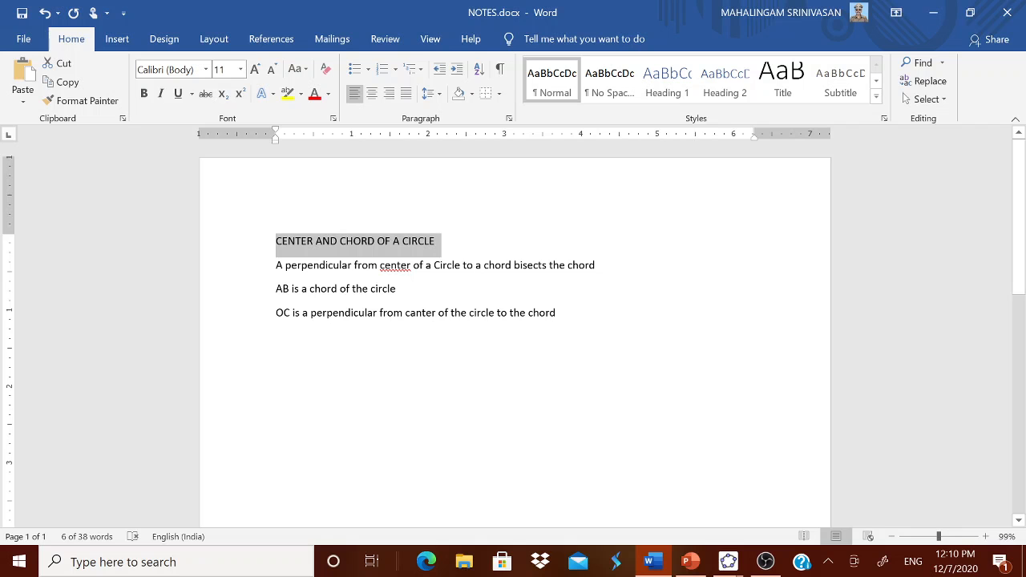
drag(276, 265, 647, 272)
key(ctrl+c)
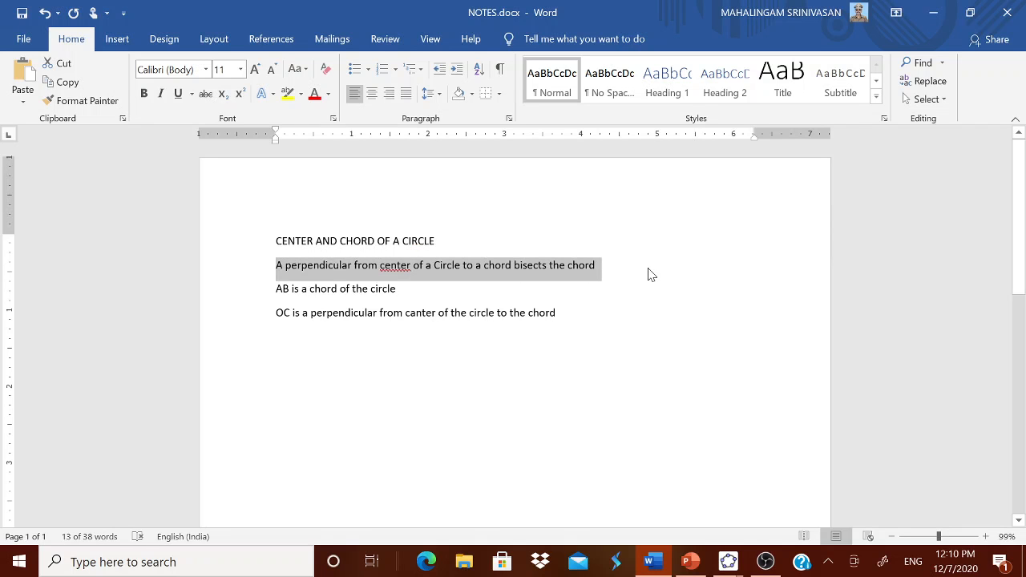
click(727, 562)
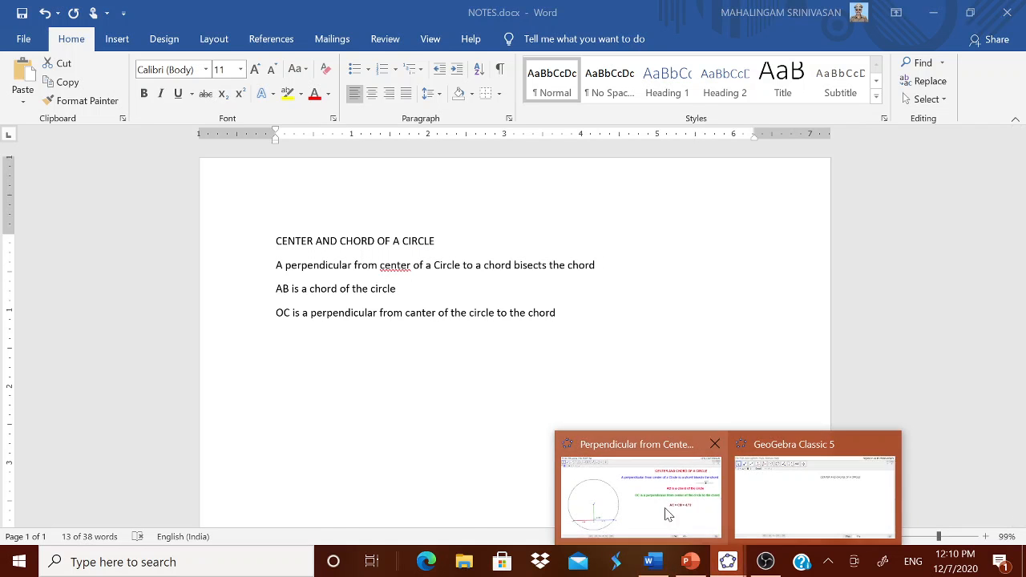
click(772, 517)
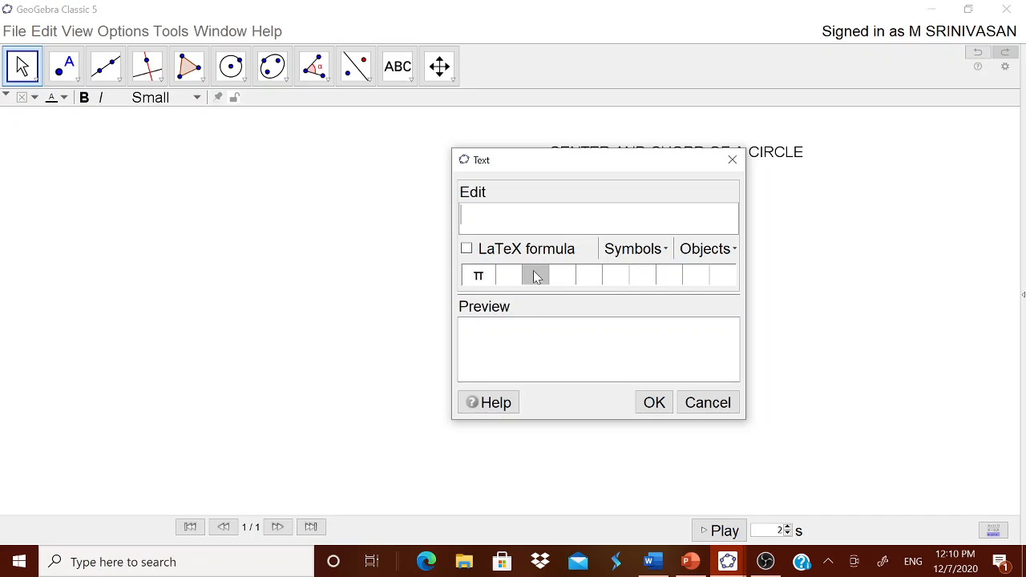
key(ctrl+v)
click(646, 407)
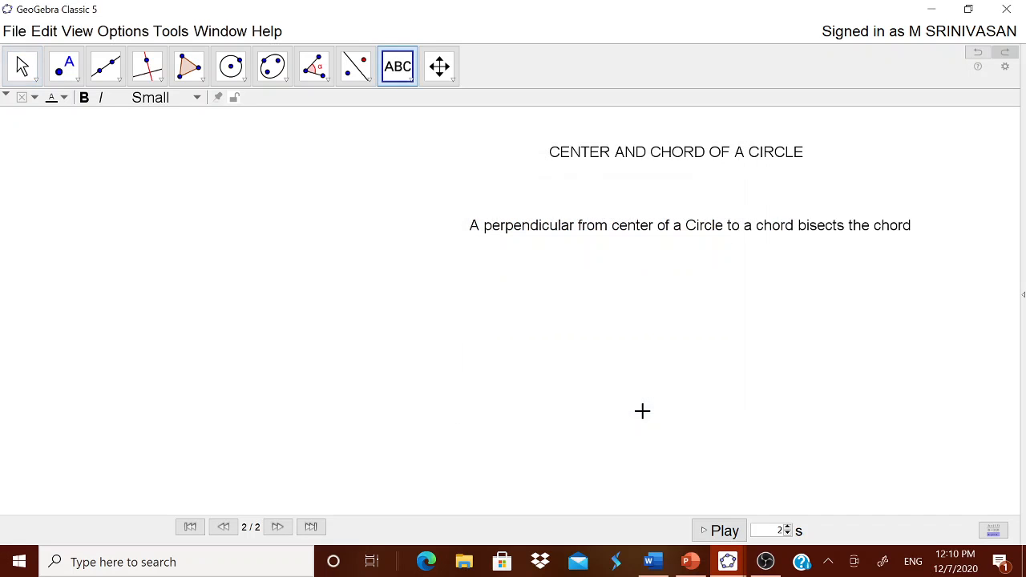
drag(646, 224, 610, 188)
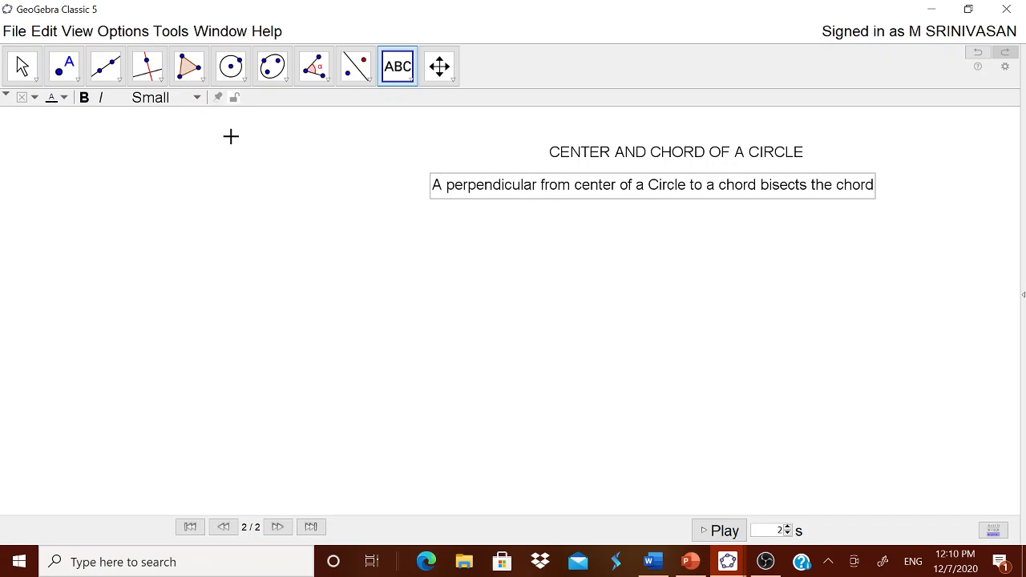
- Create an integer slider n with a maximum of 10 and place it beside the heading
click(400, 80)
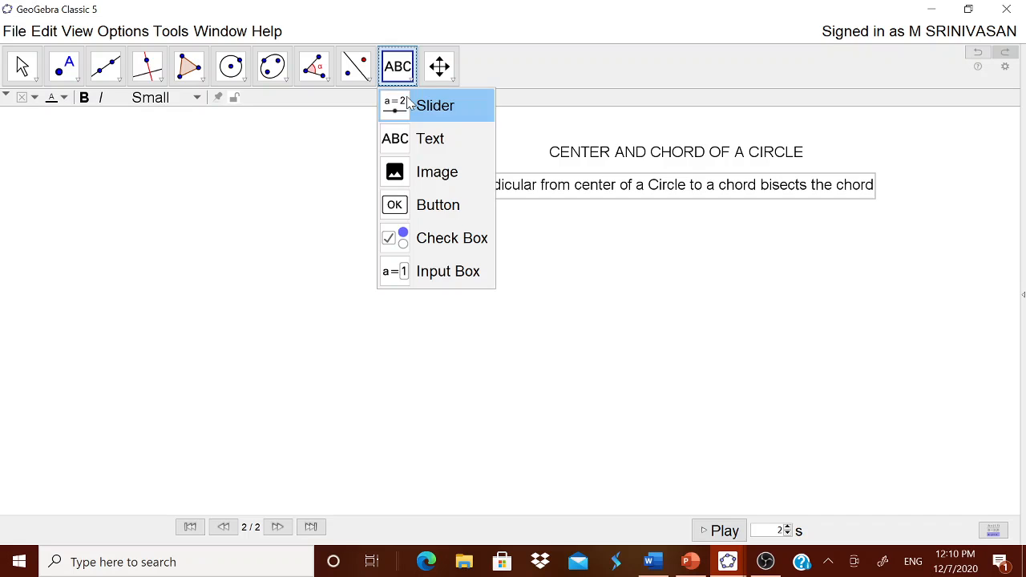
click(416, 104)
click(475, 283)
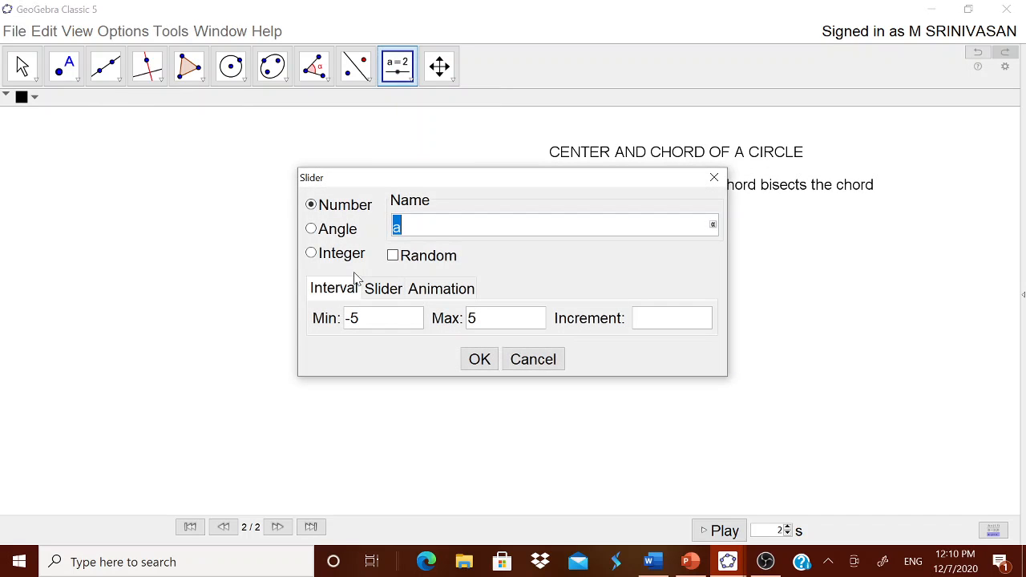
click(335, 255)
drag(503, 320, 462, 320)
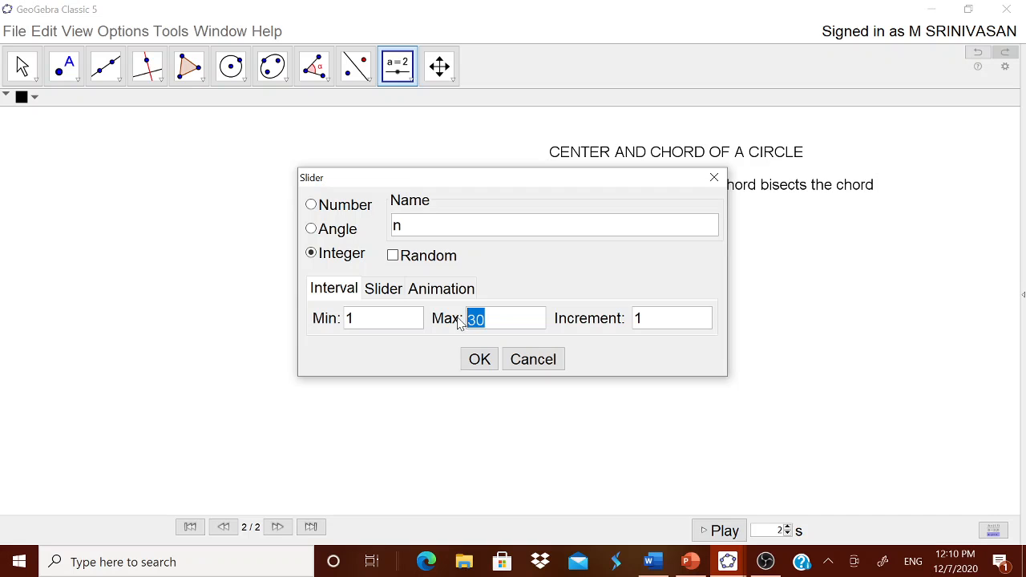
text(10)
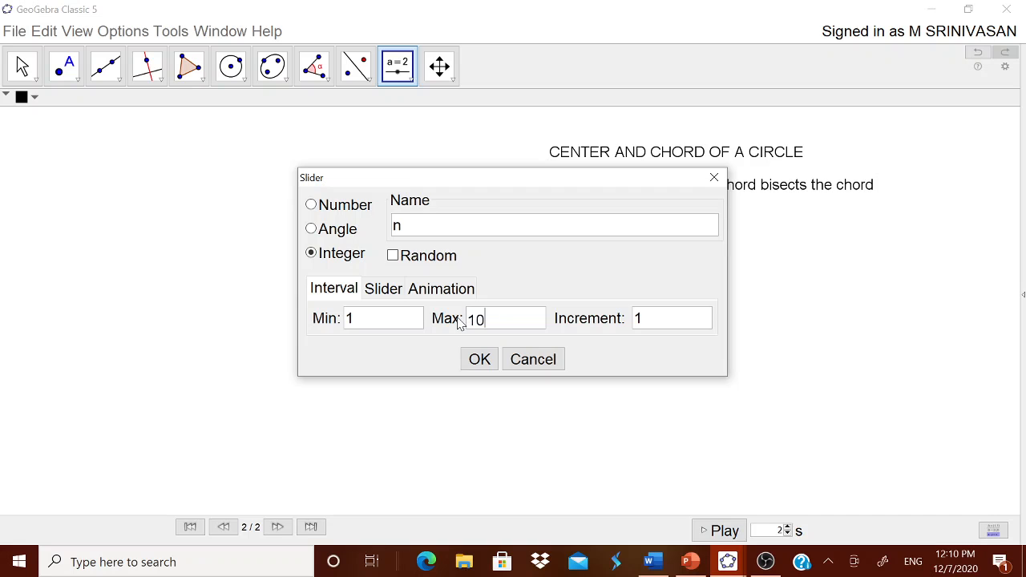
click(478, 359)
drag(533, 286, 940, 160)
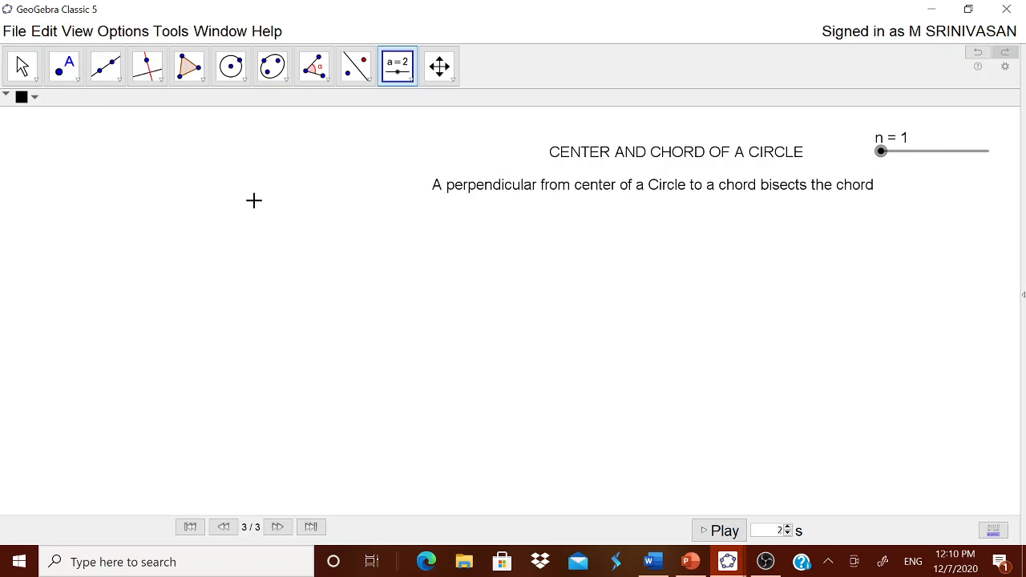
- Draw a circle by center and radius in the empty area below the texts, using n as the radius
click(239, 75)
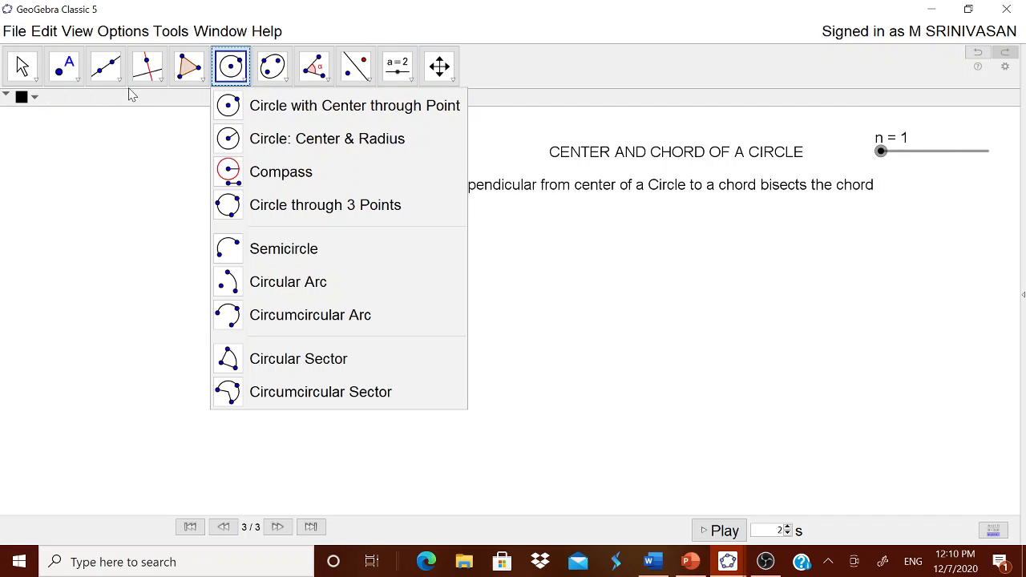
click(258, 135)
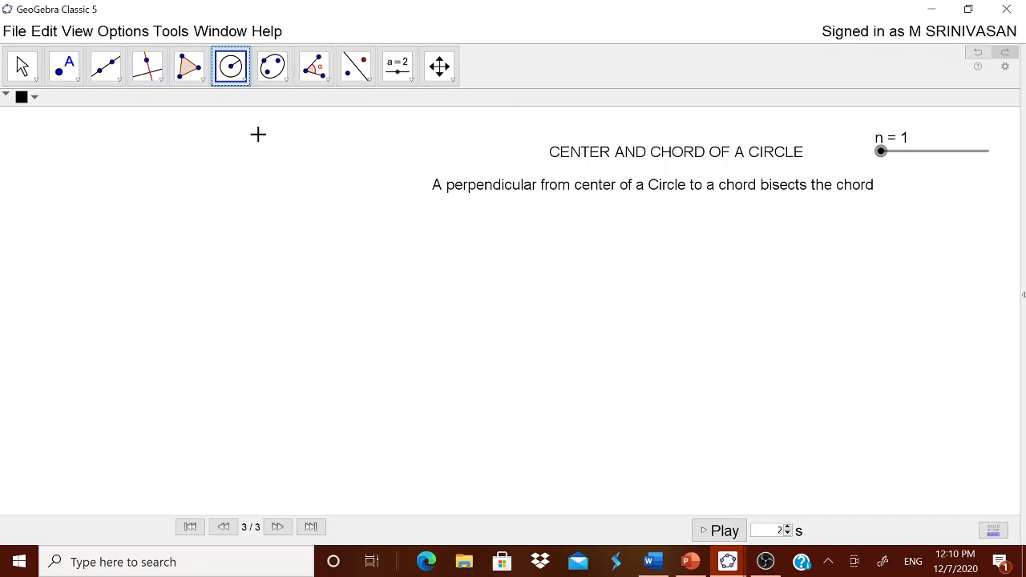
click(238, 397)
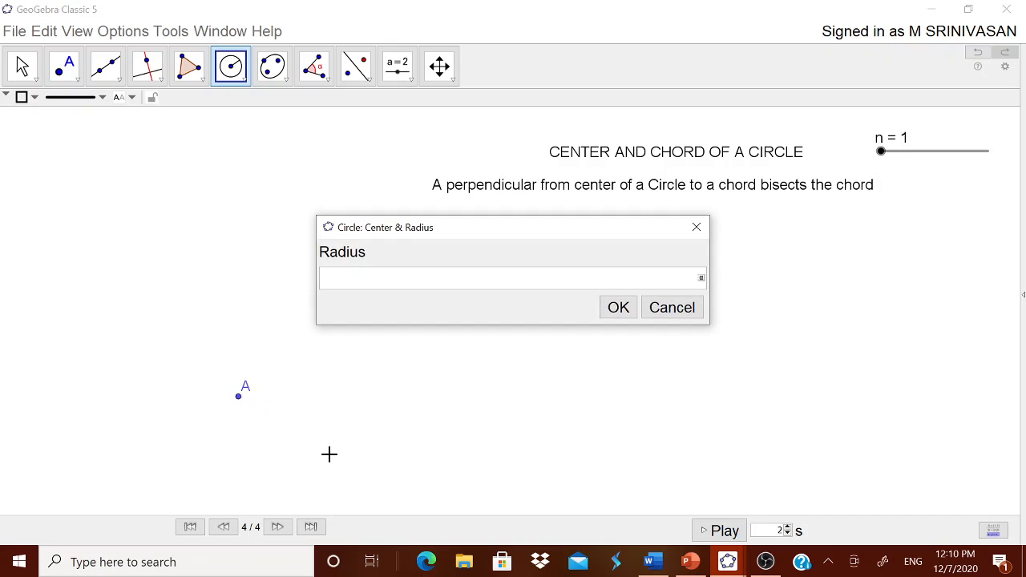
text(n)
key(Tab)
key(Return)
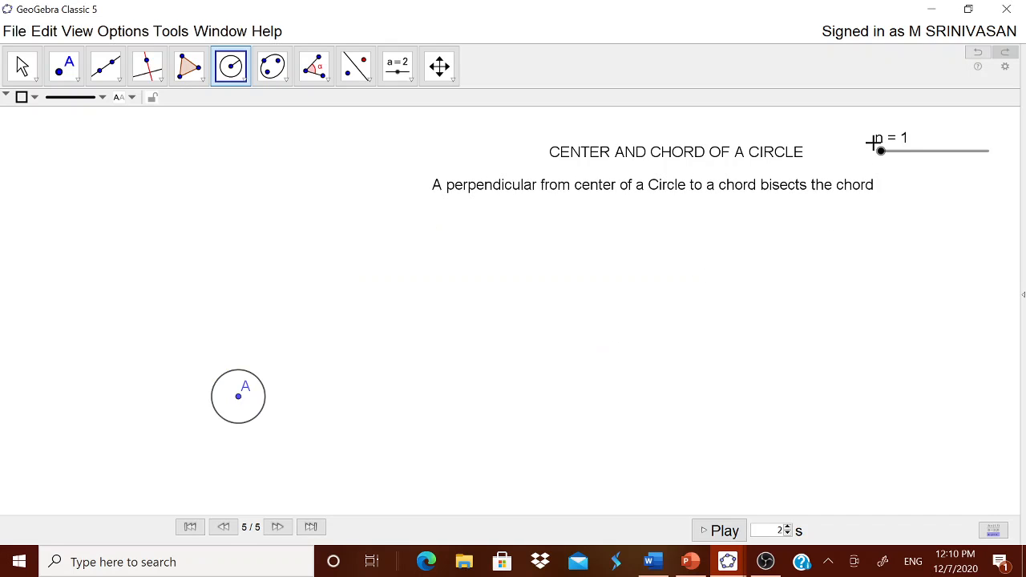
- Set slider n to 3 and move the circle upward by its center point
key(Escape)
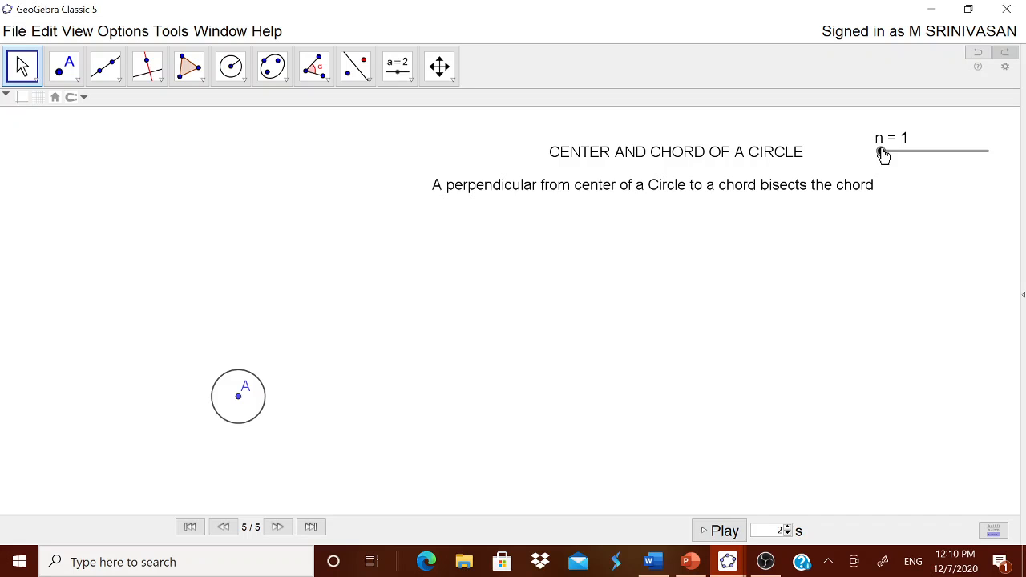
drag(882, 152, 904, 169)
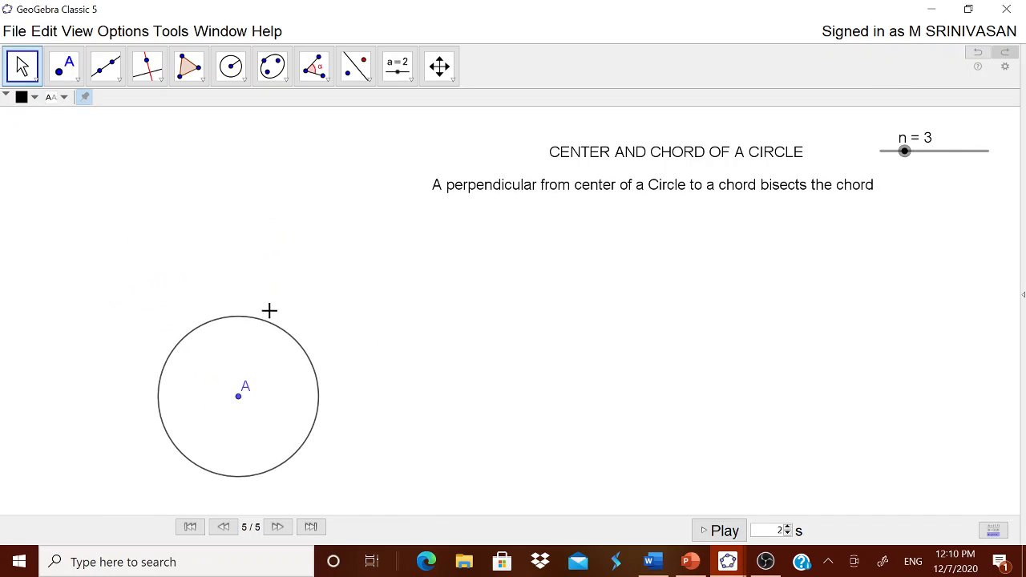
drag(244, 405, 231, 349)
- Rename the circle's center point to O
right_click(227, 345)
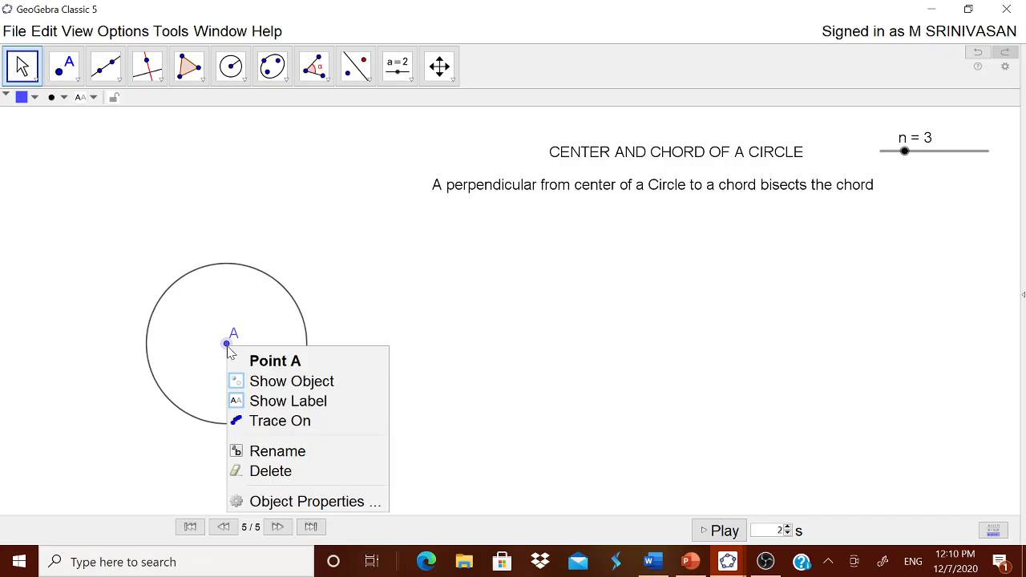
click(270, 451)
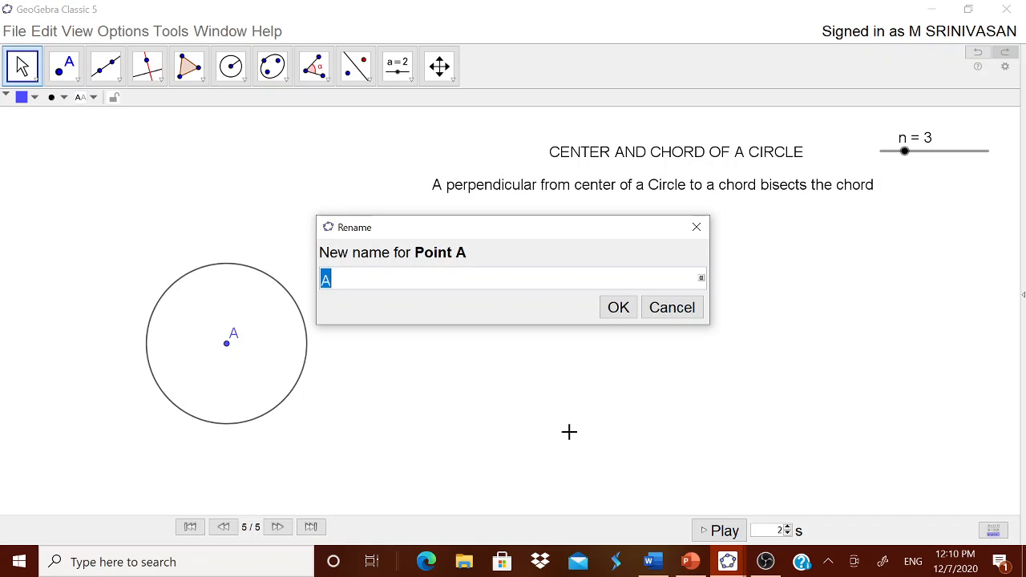
text(O)
click(619, 307)
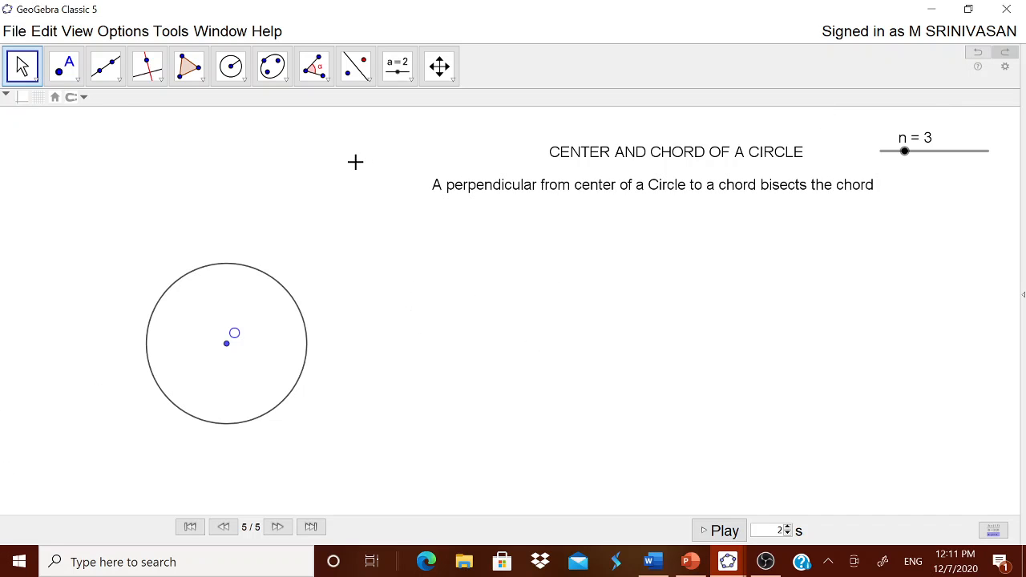
- Place a point attached to the circle on its lower-left arc
click(119, 79)
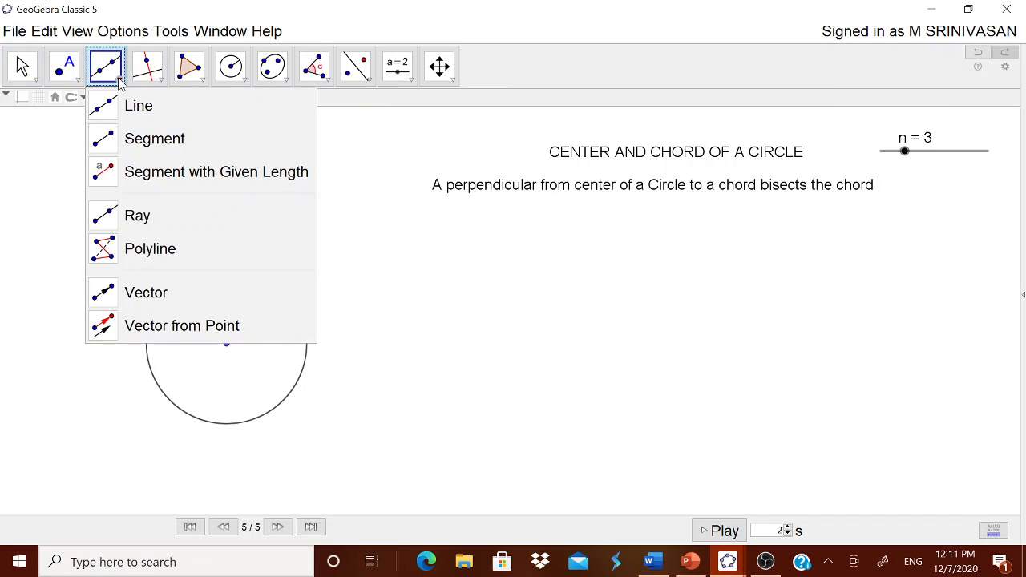
click(73, 84)
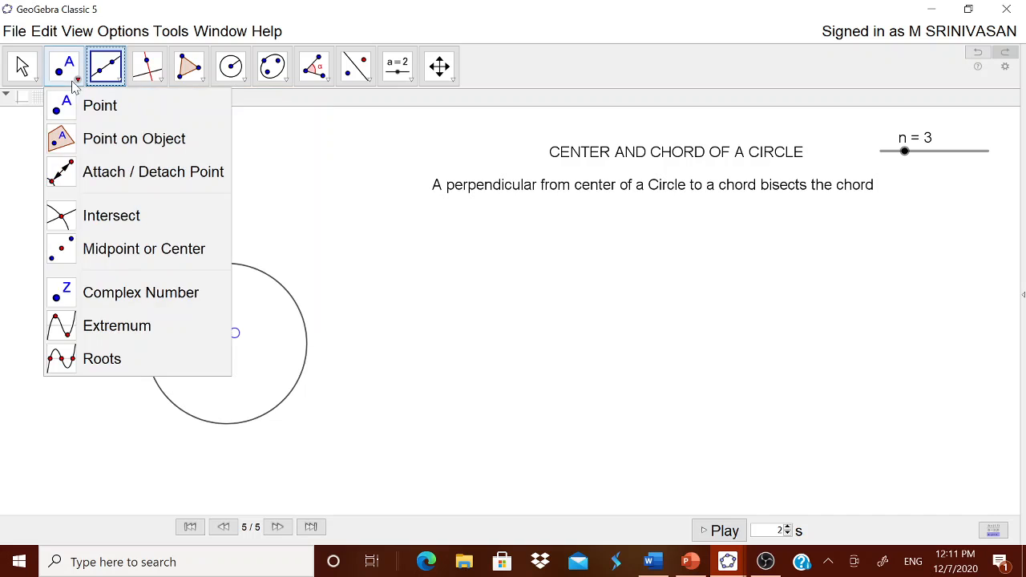
click(94, 135)
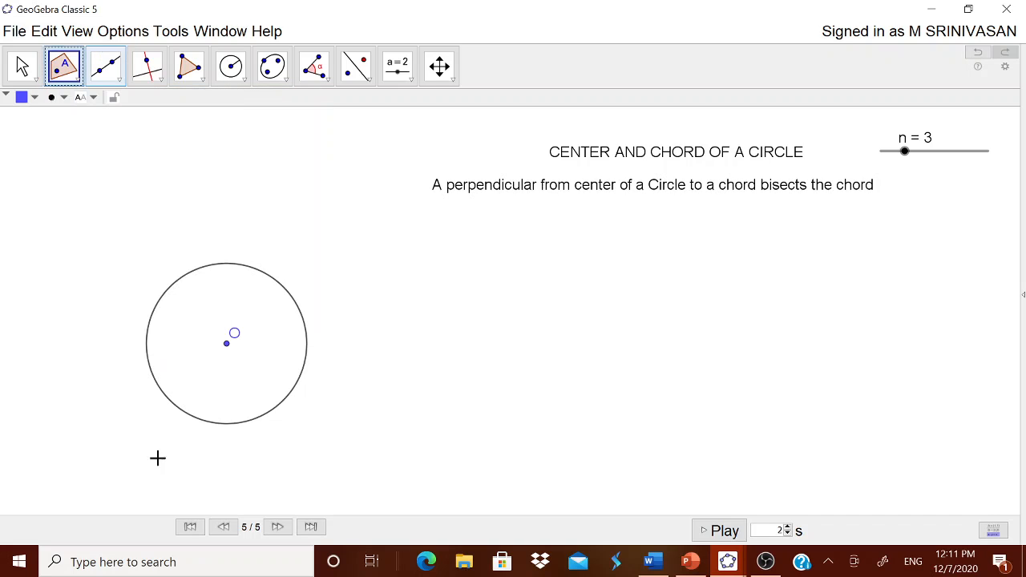
click(168, 400)
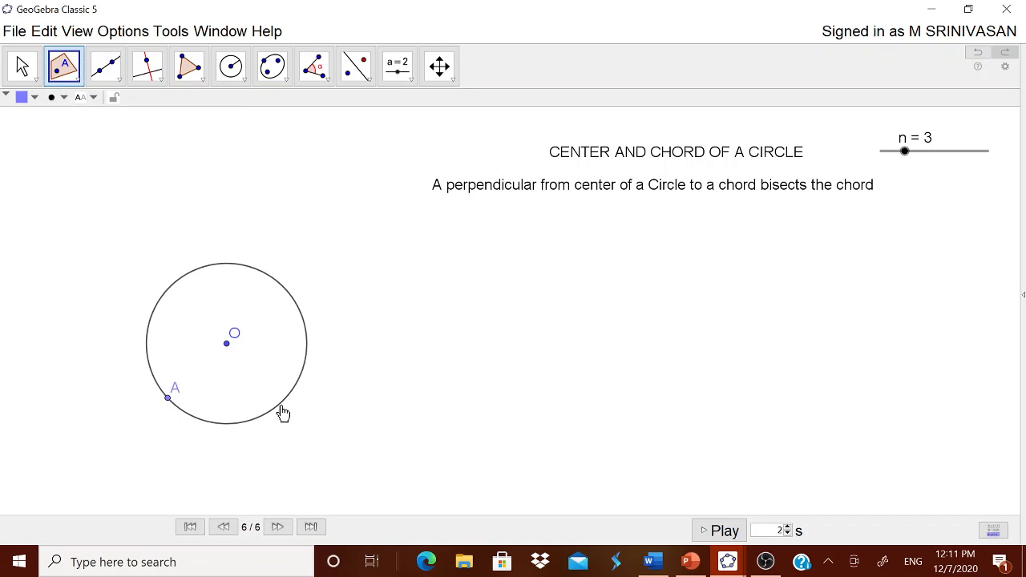
- Place a second point on the circle's lower-right arc and set slider n to 5
click(281, 405)
click(22, 68)
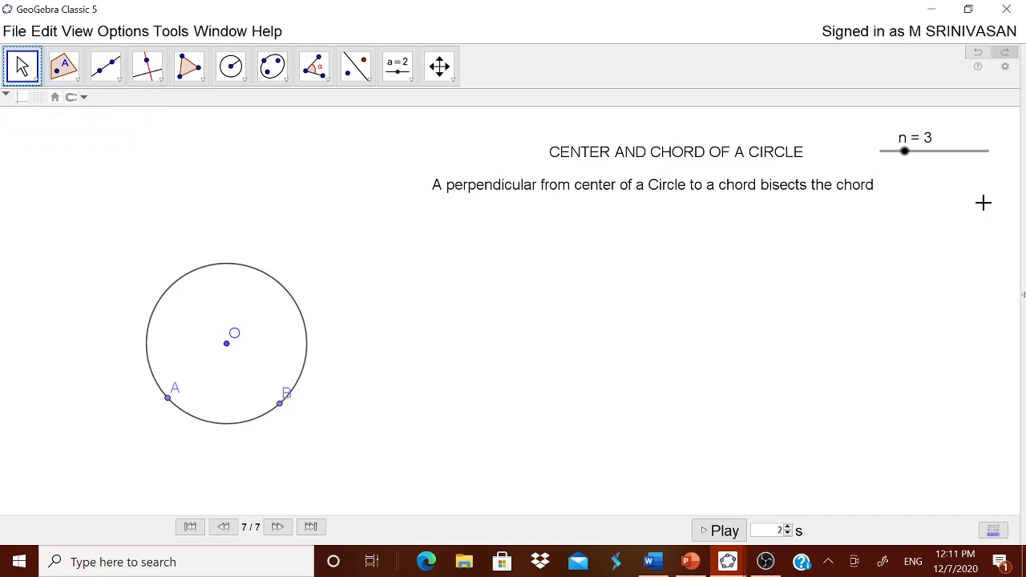
drag(907, 162, 929, 158)
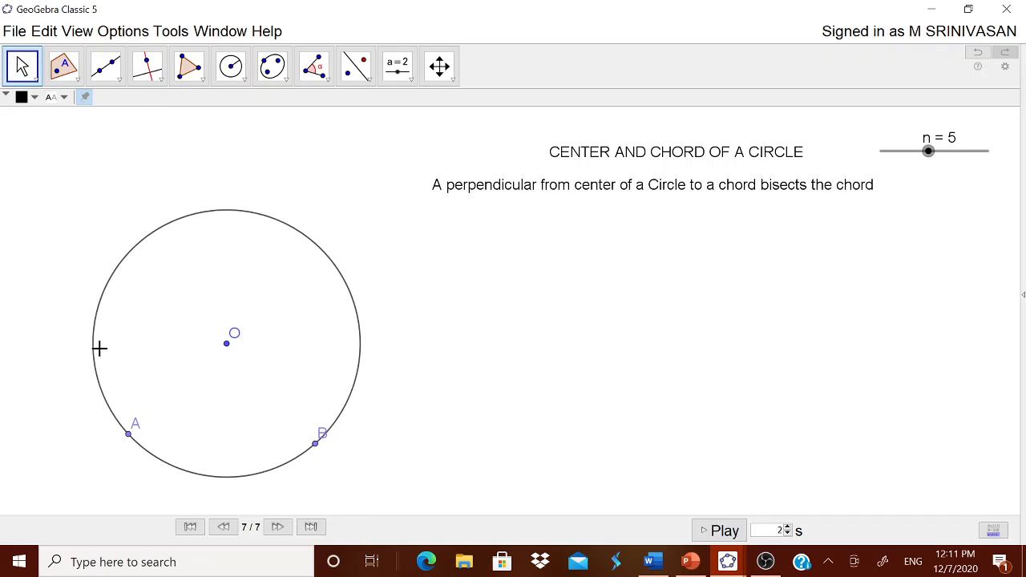
- Move the labels of A and B outside the circle and join the two points with a segment as the chord
drag(140, 429, 114, 441)
drag(326, 444, 338, 465)
click(106, 69)
click(132, 138)
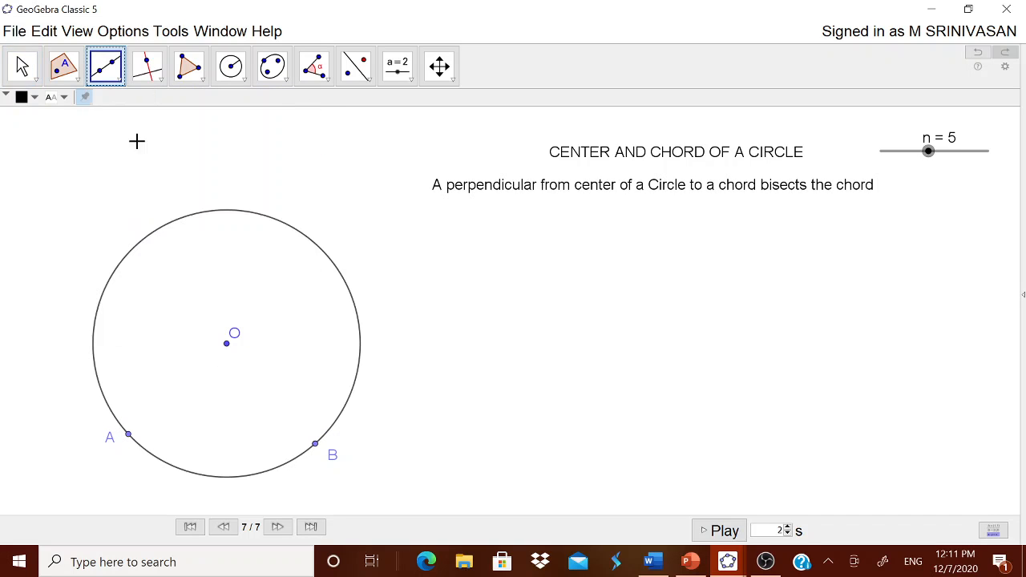
click(129, 434)
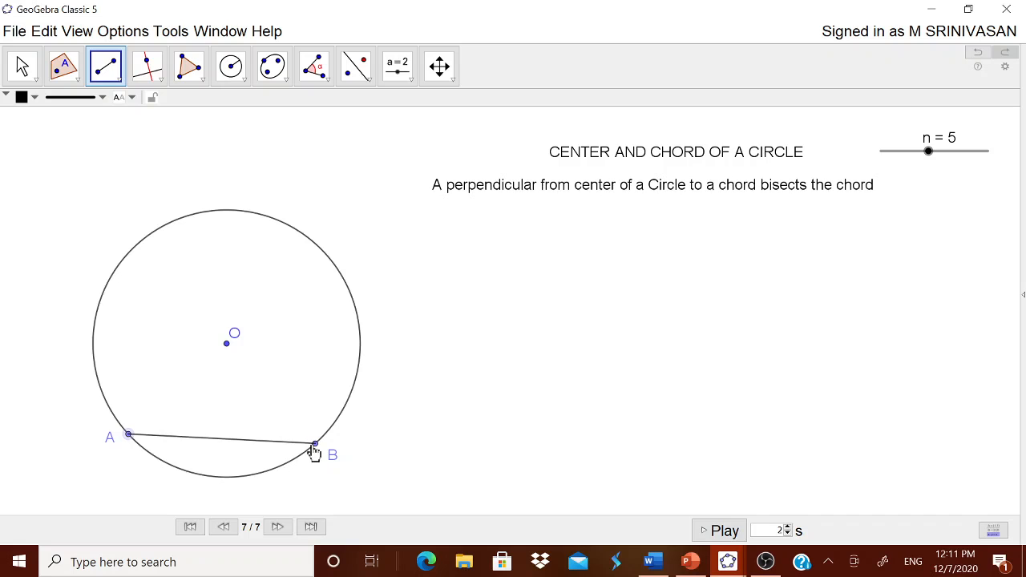
click(315, 444)
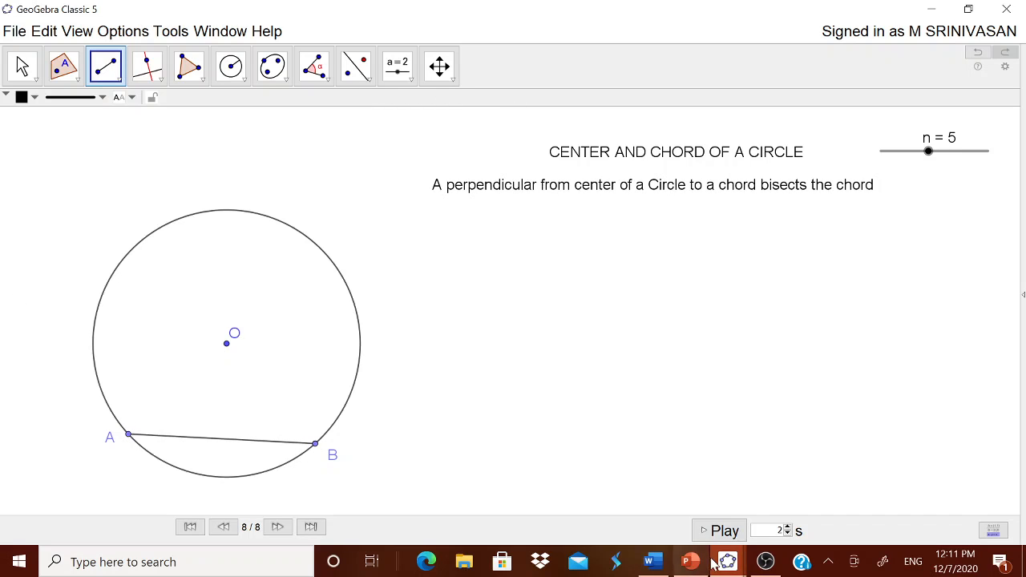
- Switch to the Word document NOTES.docx and copy the line "AB is a chord of the circle"
click(653, 562)
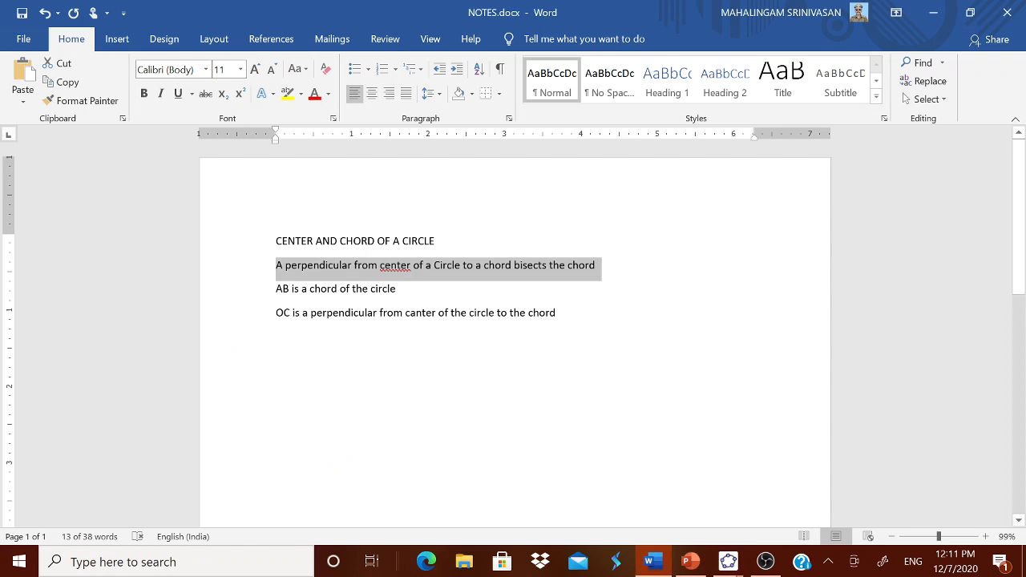
drag(275, 289, 416, 297)
key(ctrl+c)
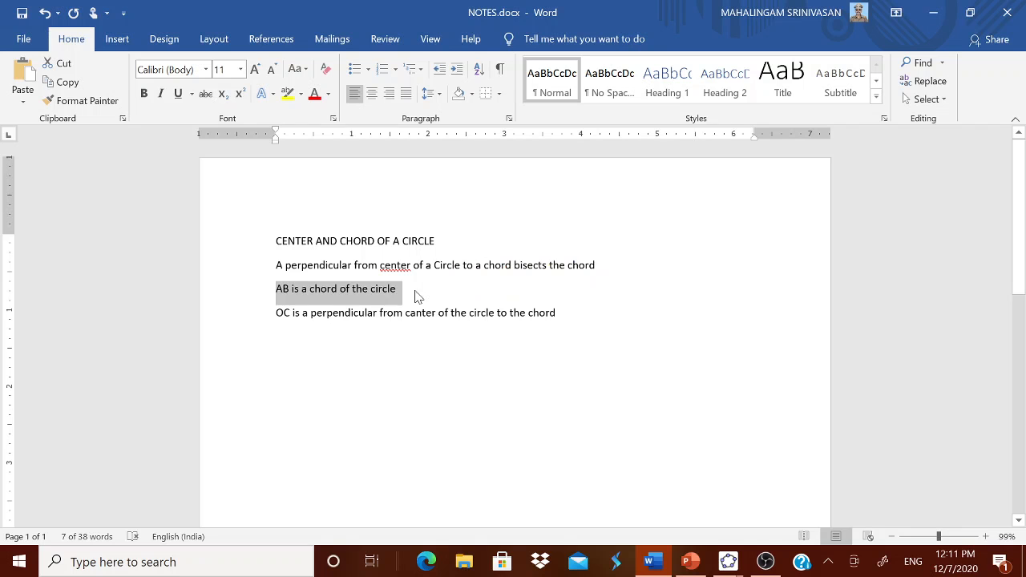
- Return to GeoGebra and add the copied text "AB is a chord of the circle" below the theorem statement
click(728, 561)
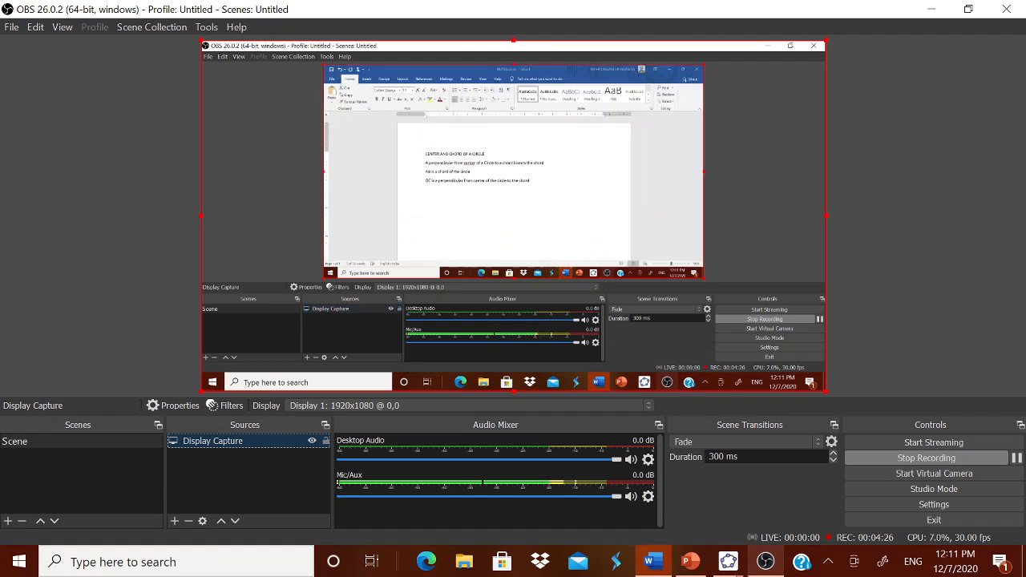
mouse_move(728, 561)
click(778, 524)
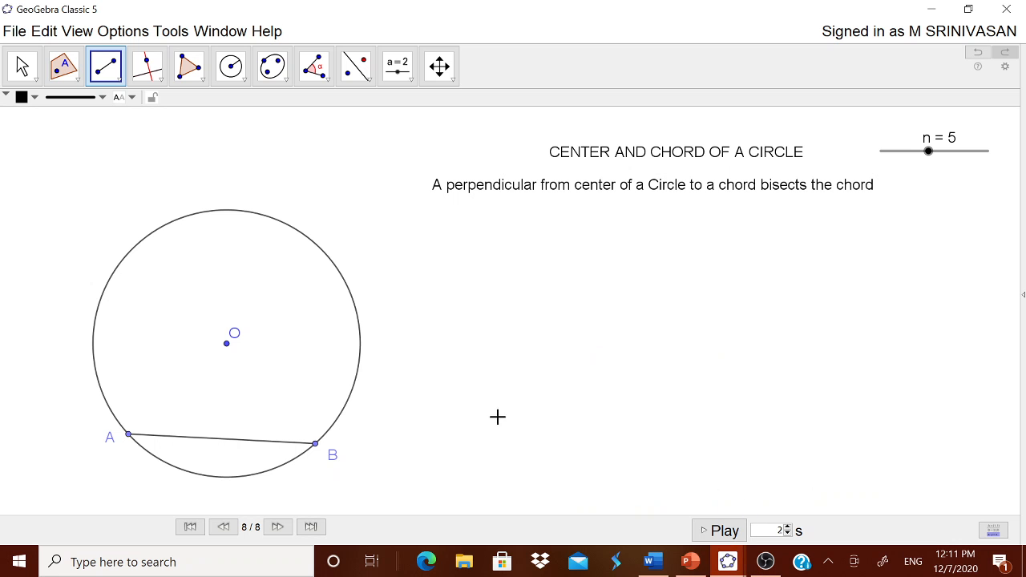
click(411, 78)
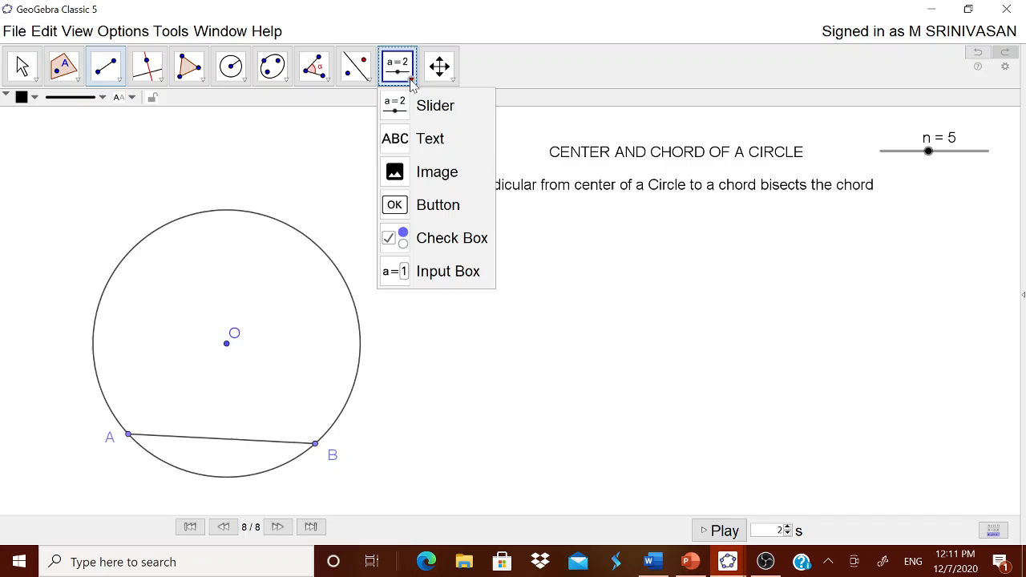
click(415, 137)
click(612, 307)
key(ctrl+v)
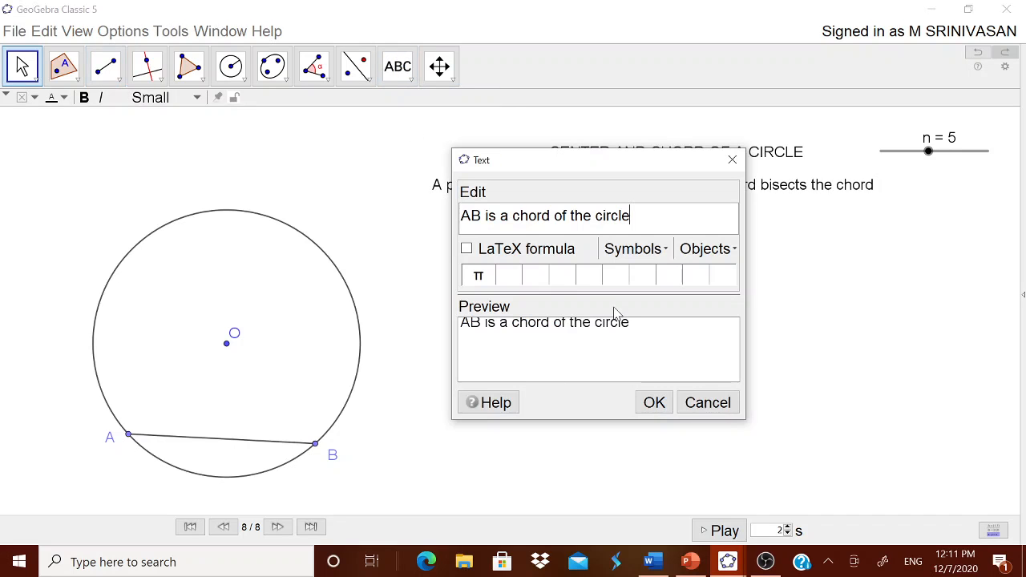
click(651, 403)
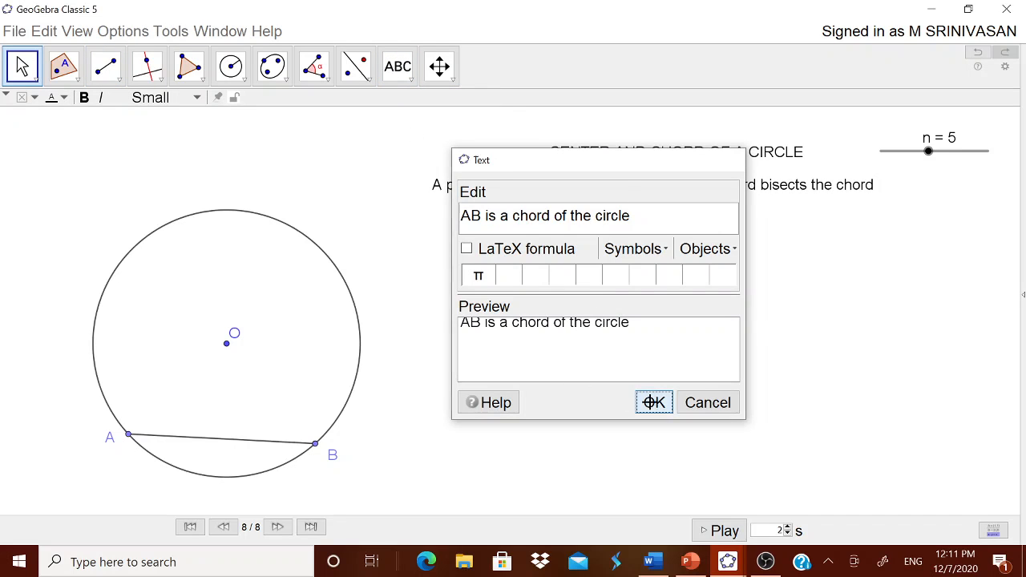
drag(732, 315, 746, 246)
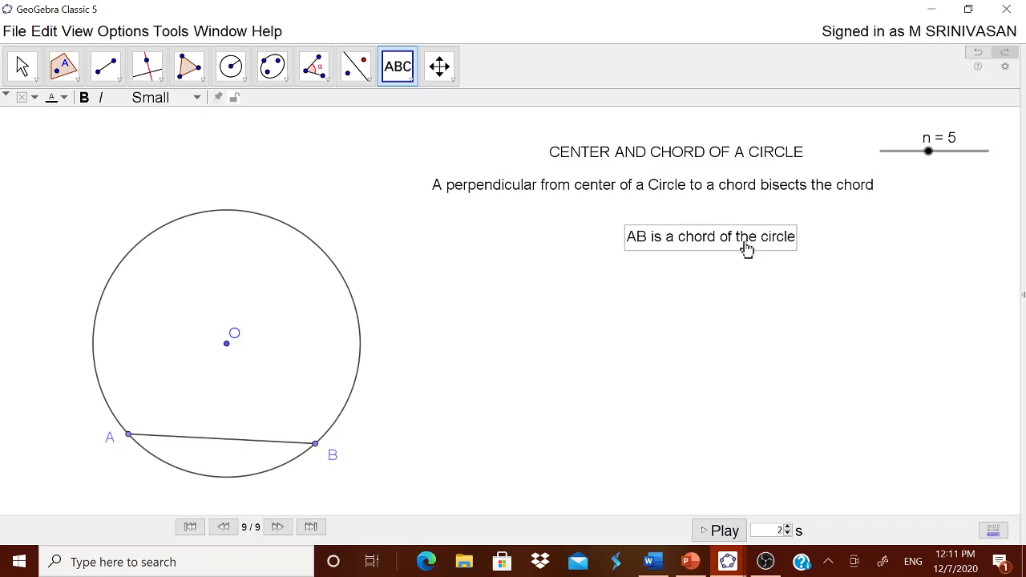
- Construct a perpendicular line through center O to chord AB
click(149, 77)
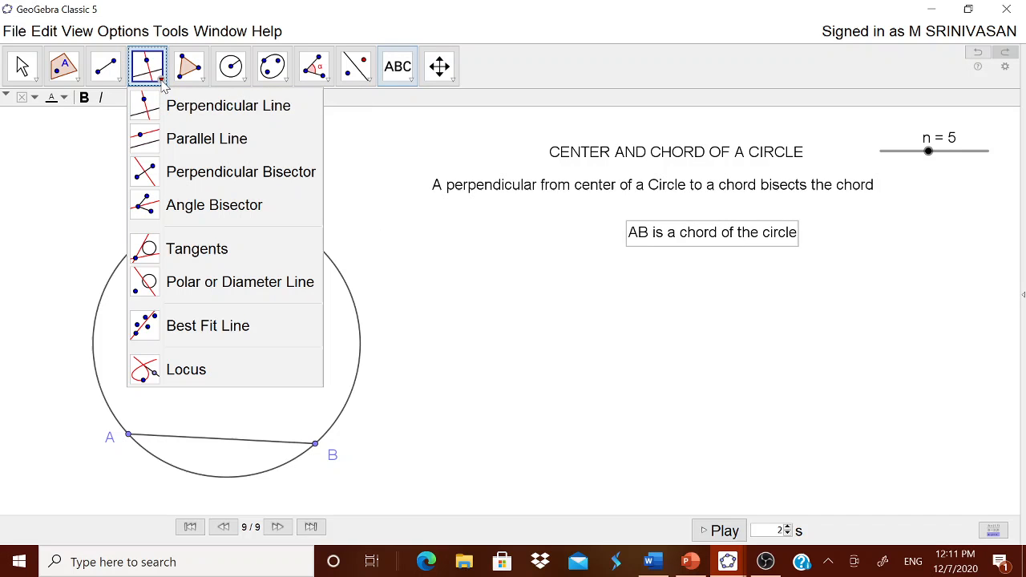
click(189, 109)
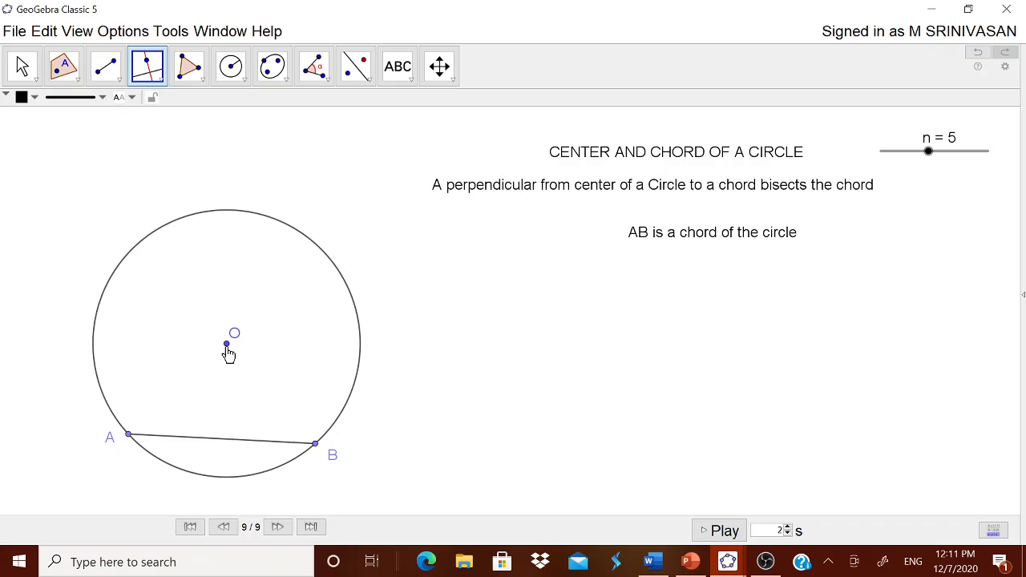
click(227, 346)
click(218, 448)
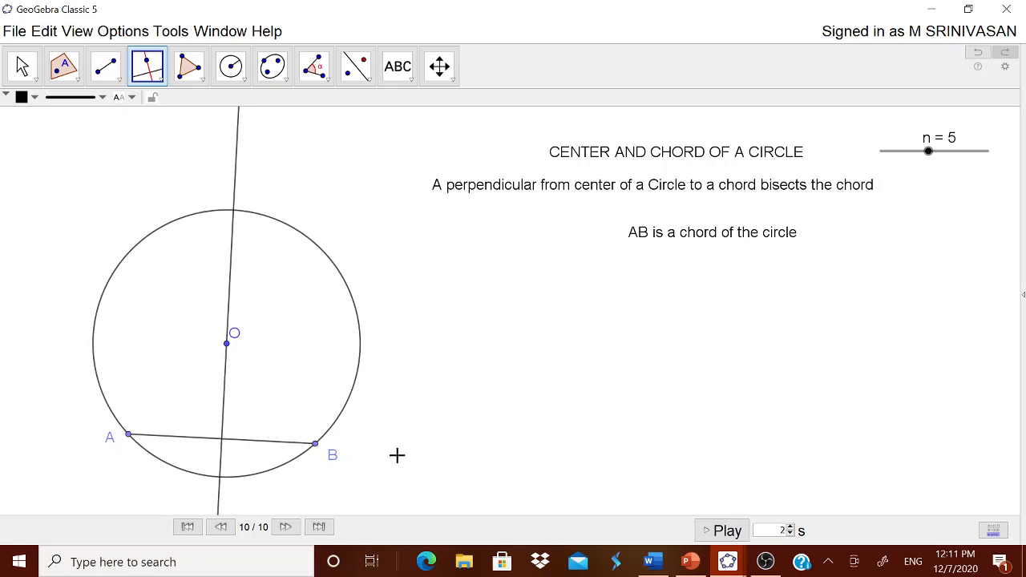
- Mark the intersection point of the perpendicular line and chord AB
click(76, 81)
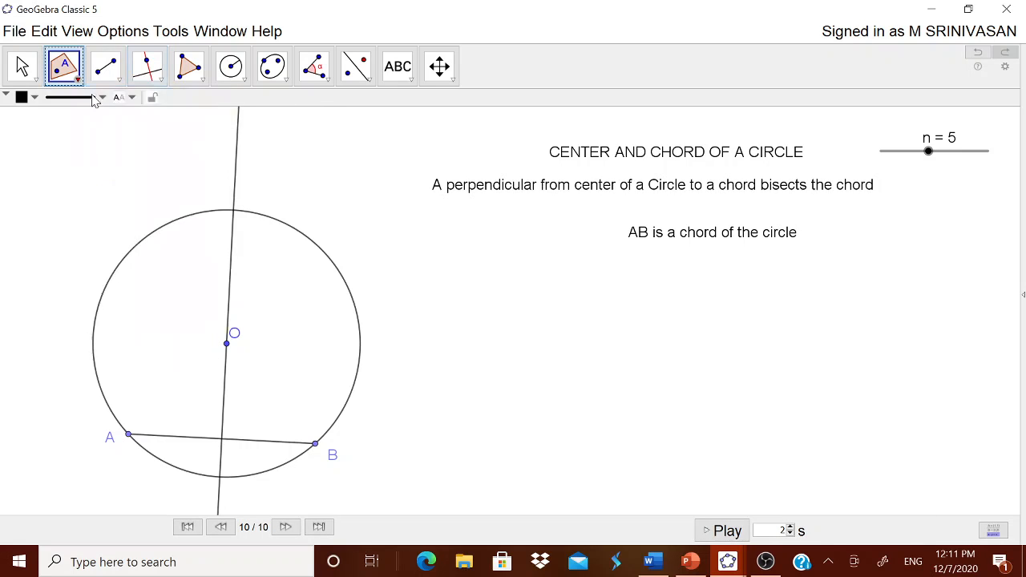
click(90, 84)
click(79, 82)
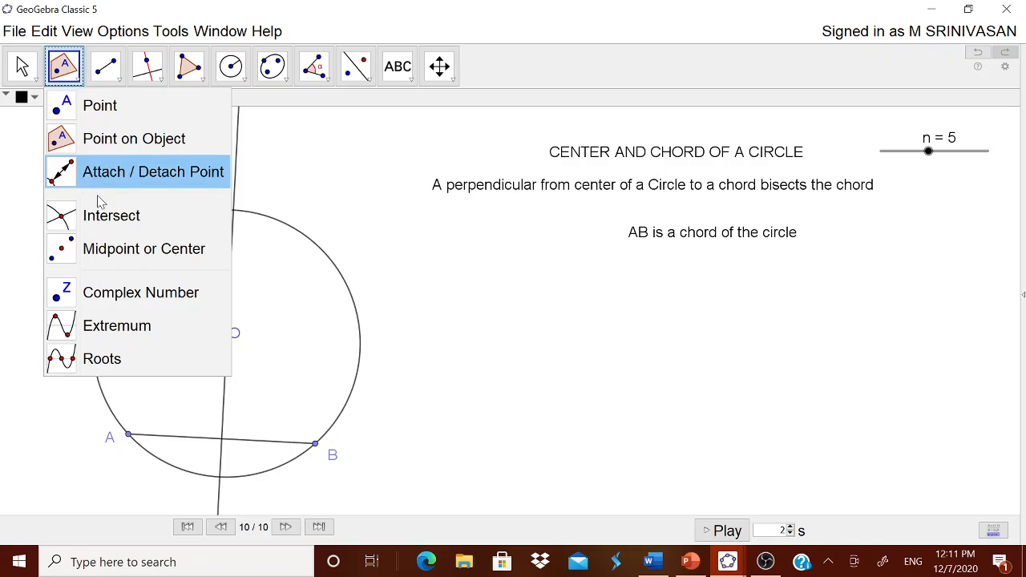
click(128, 214)
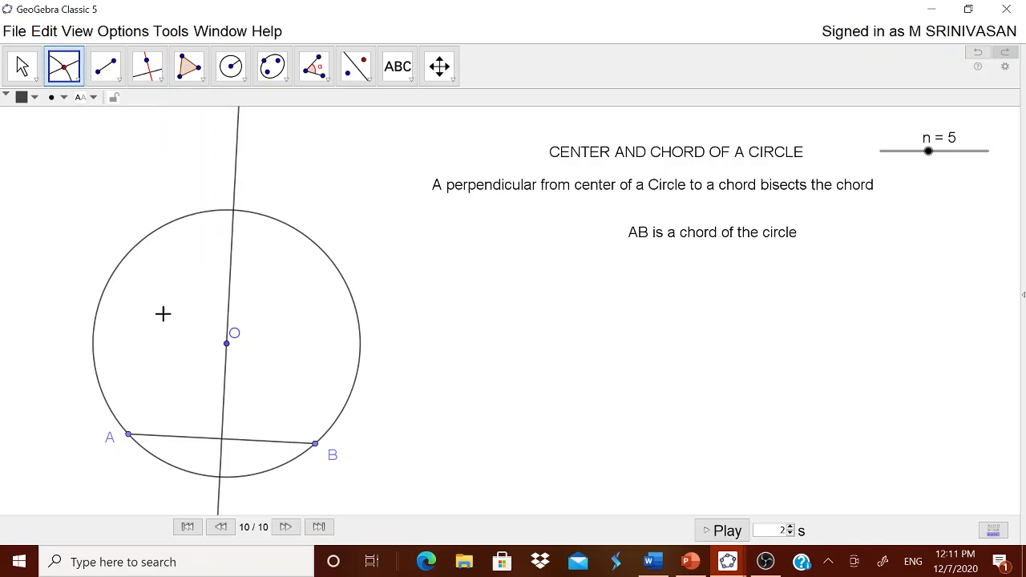
click(219, 501)
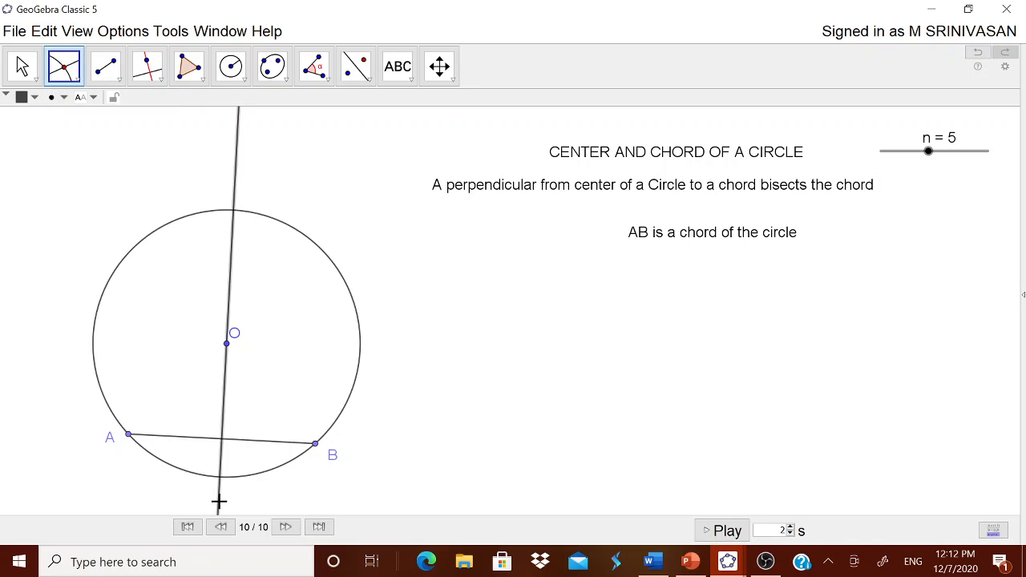
click(258, 447)
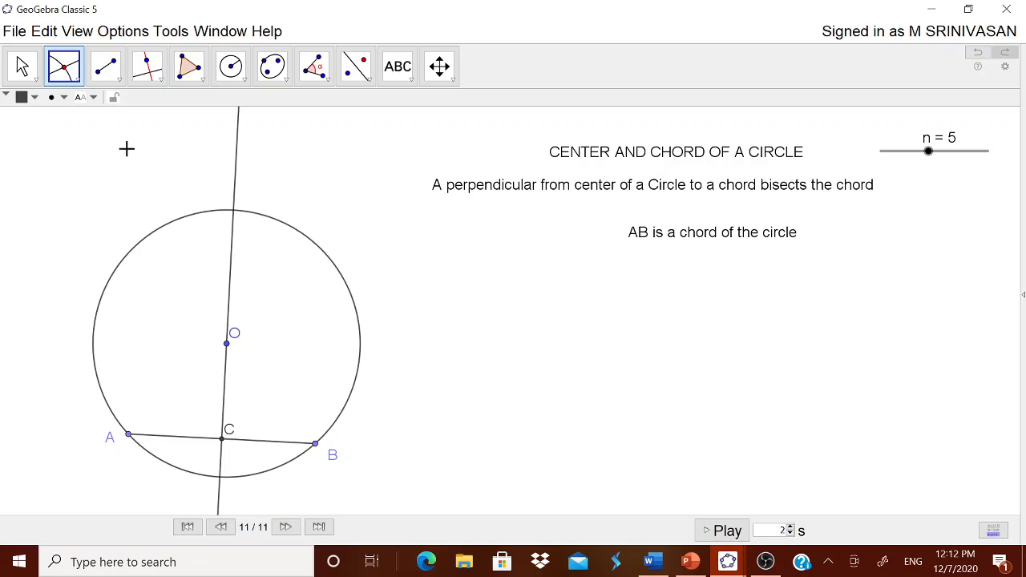
- Draw a segment from center O to point C on the chord
click(120, 83)
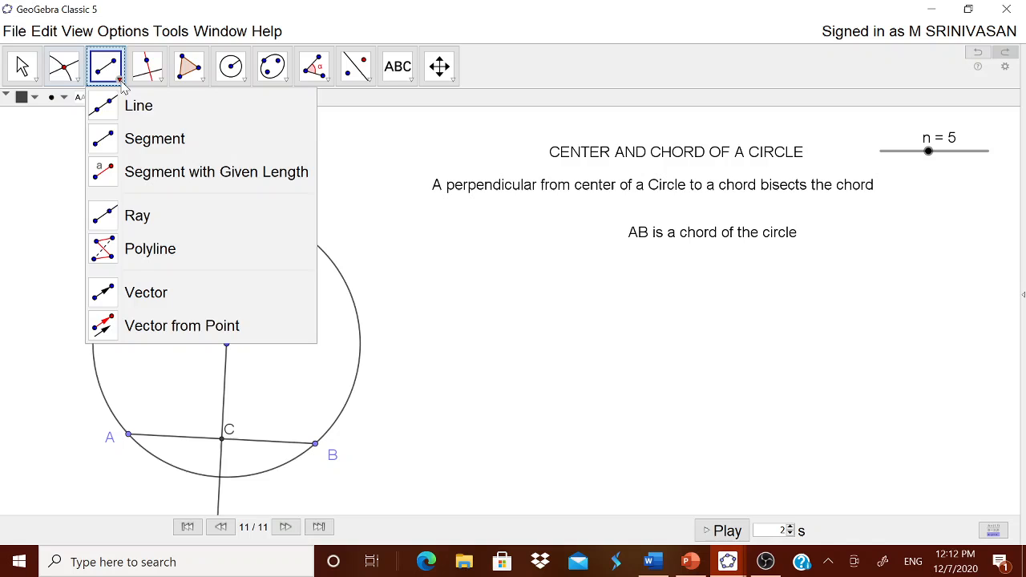
click(148, 139)
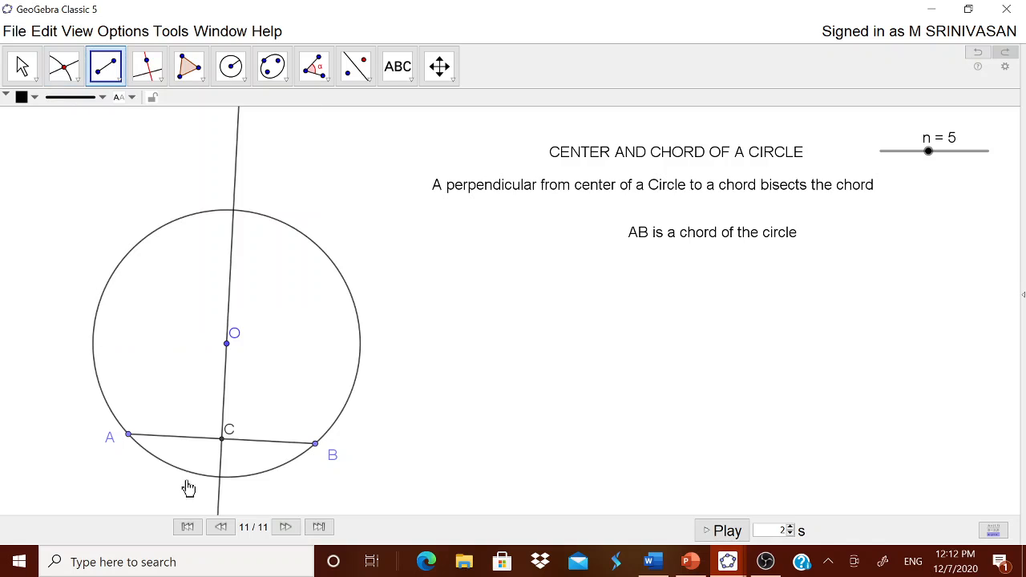
click(228, 345)
click(223, 445)
- Hide the perpendicular line through O, keeping segment OC
click(22, 67)
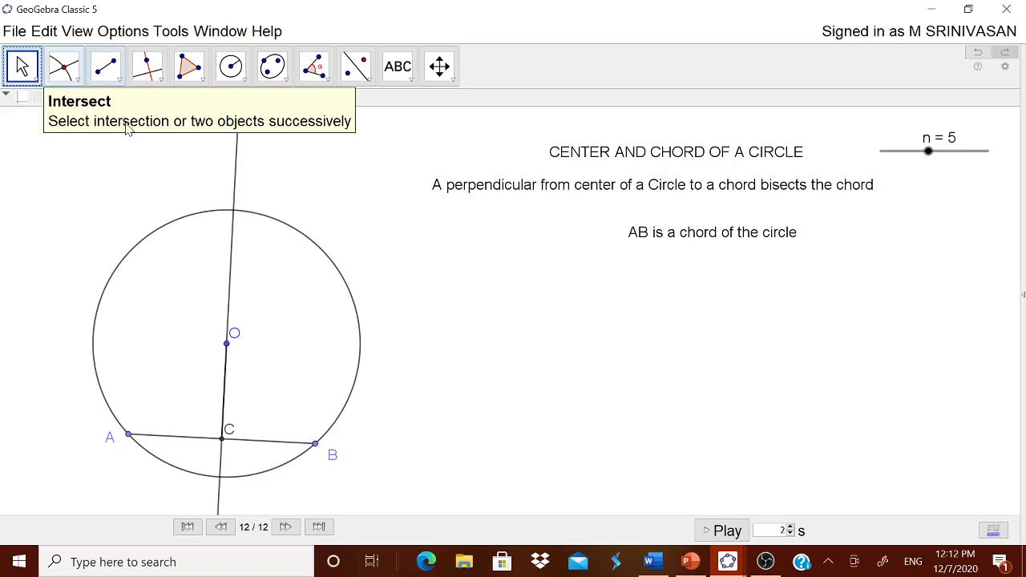
right_click(235, 193)
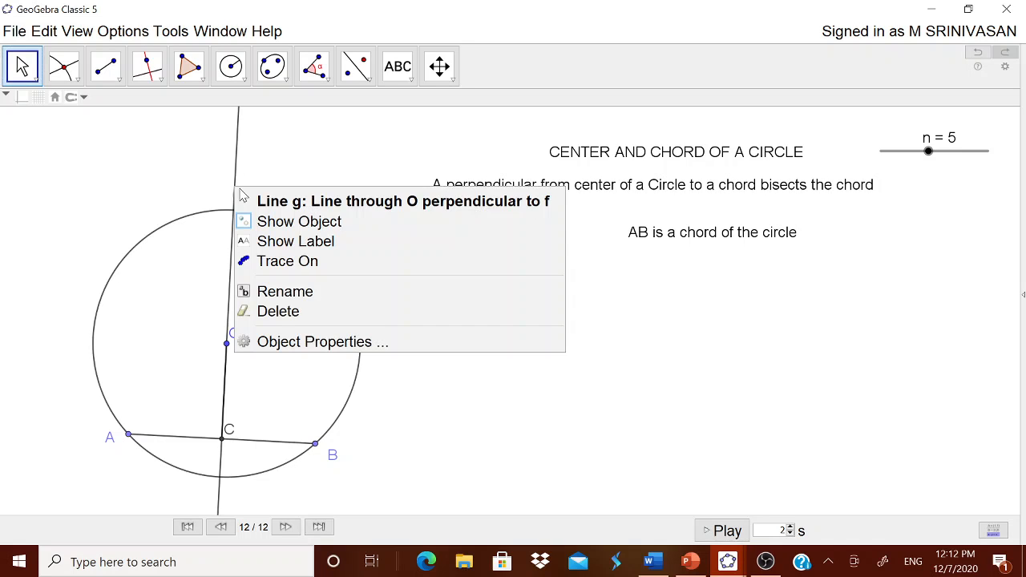
click(266, 222)
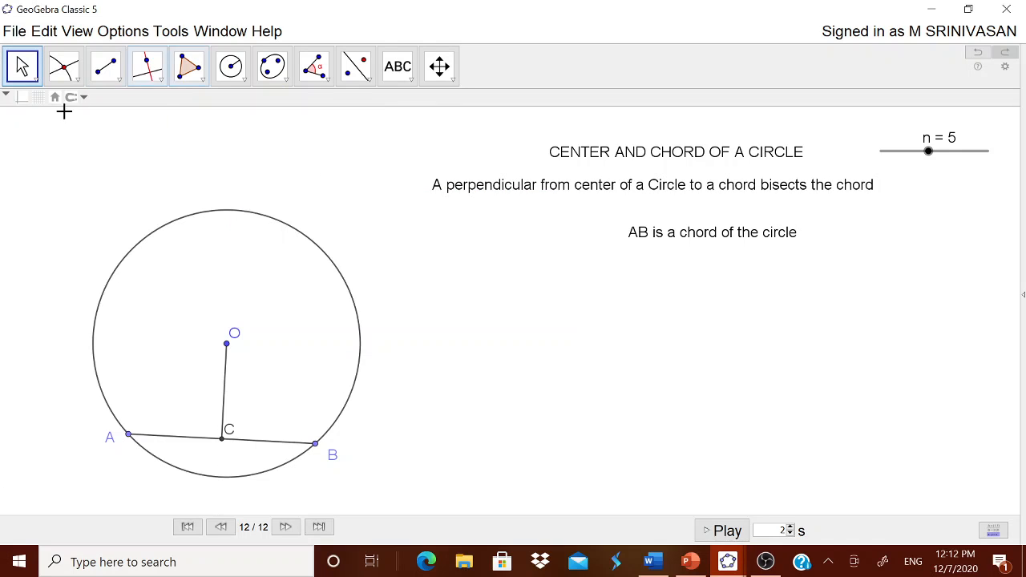
- Add the angle BCO between the chord and segment OC
click(64, 69)
click(314, 68)
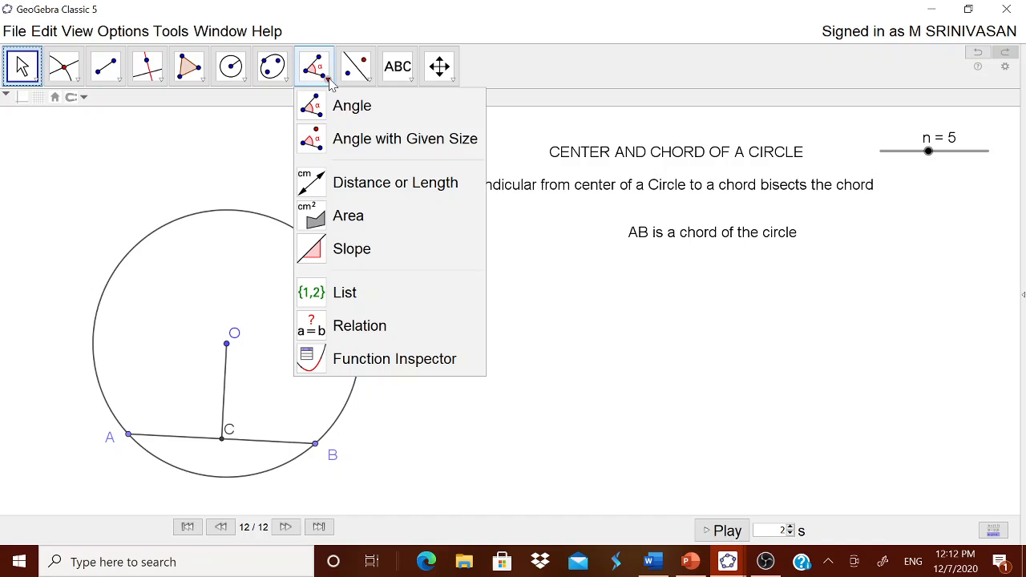
click(342, 108)
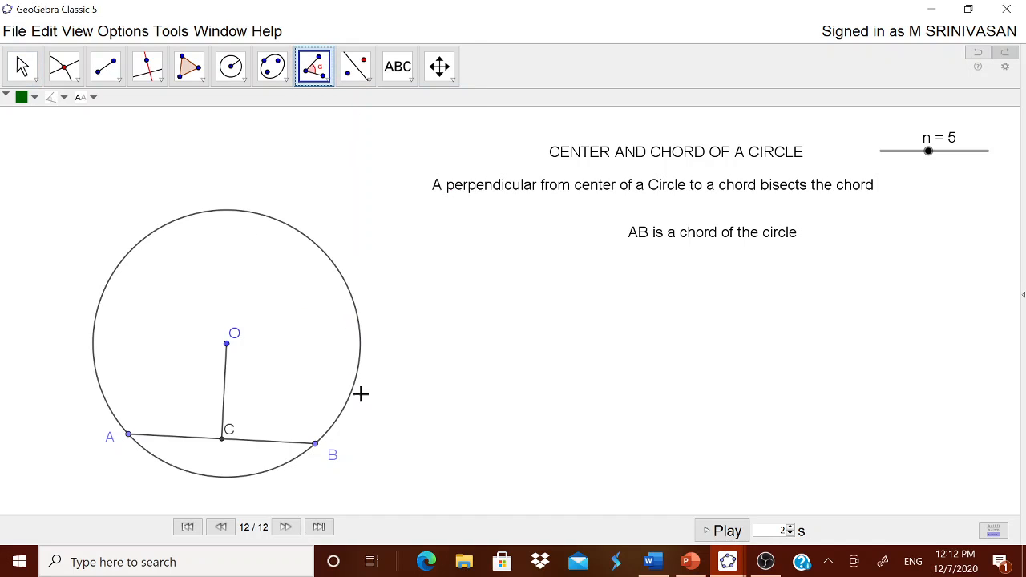
click(316, 446)
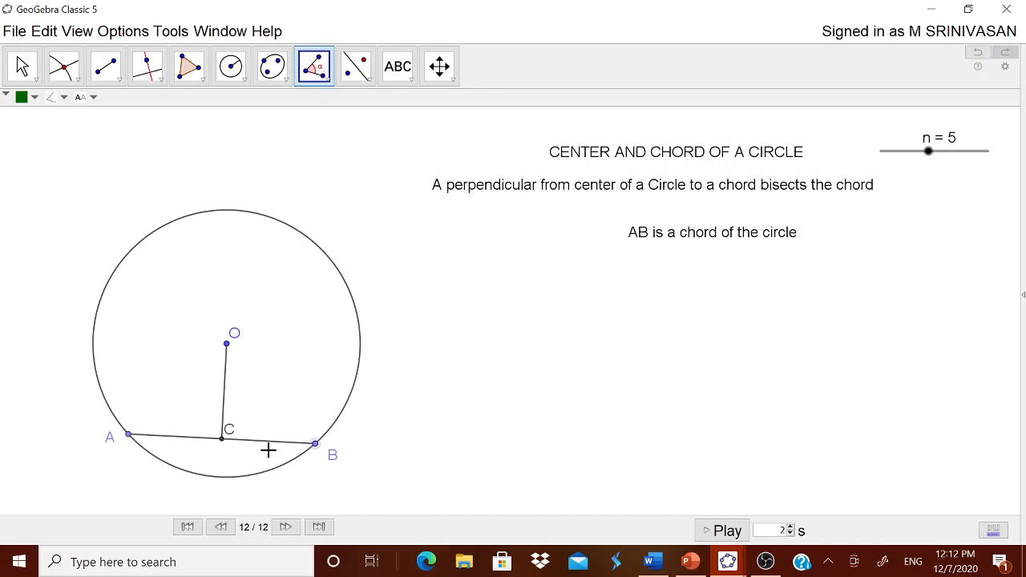
click(222, 440)
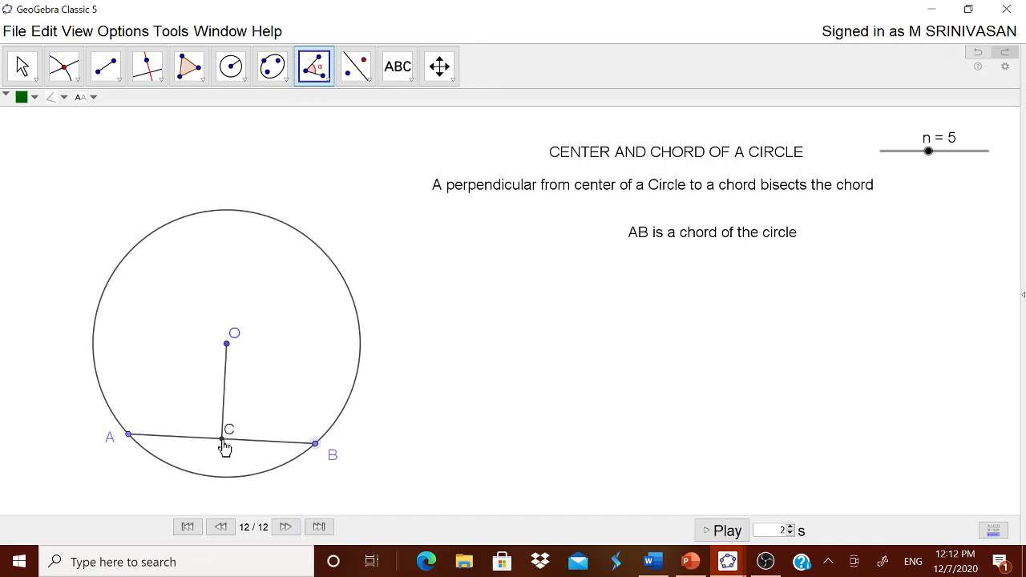
click(226, 344)
- Shift the circle upward by its center, adjust A and B along it, and move the labels of C and the angle clear of the figure
click(23, 70)
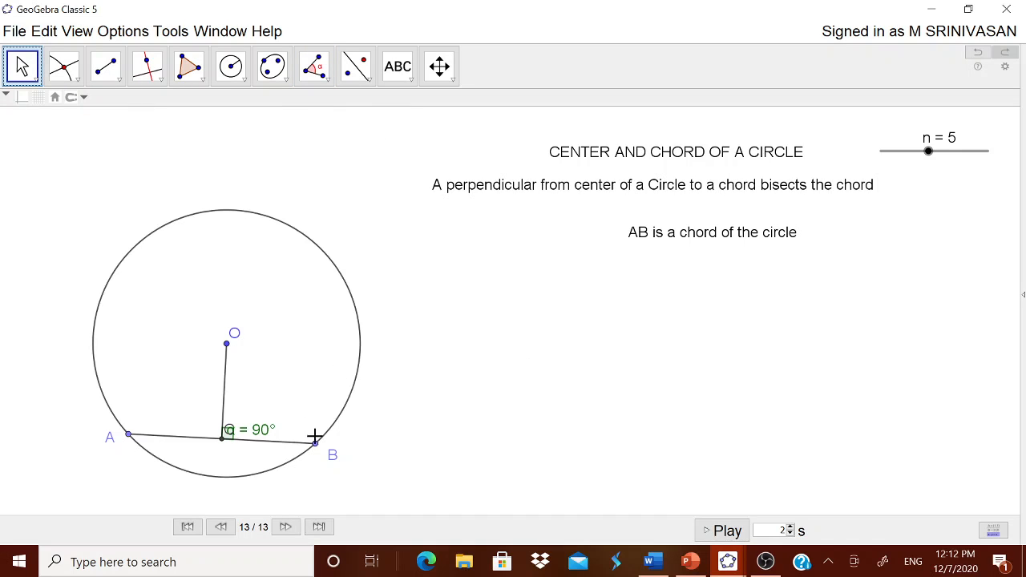
mouse_move(314, 437)
mouse_down()
mouse_move(323, 449)
mouse_move(346, 405)
mouse_move(301, 424)
mouse_up()
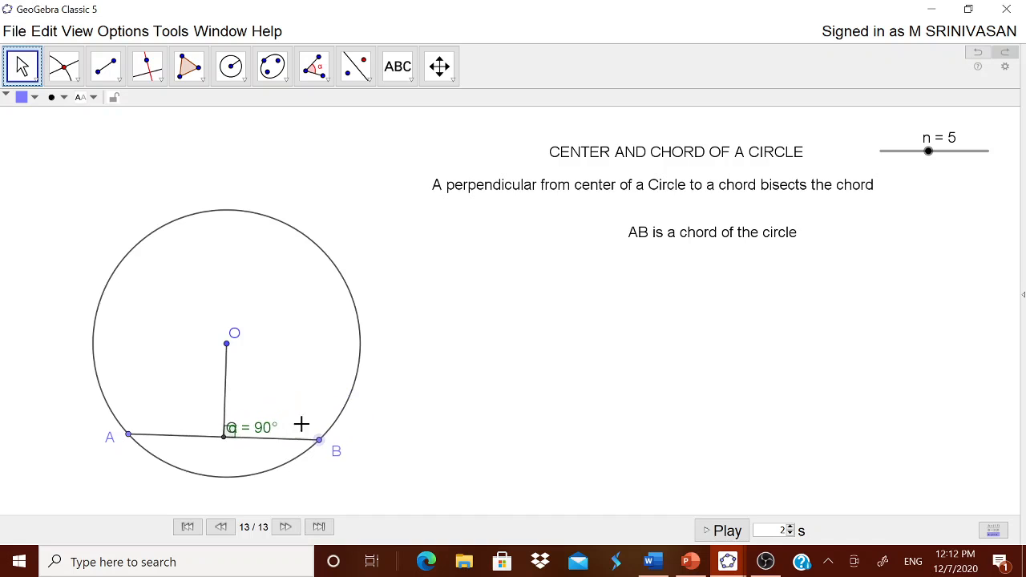
drag(227, 344, 237, 309)
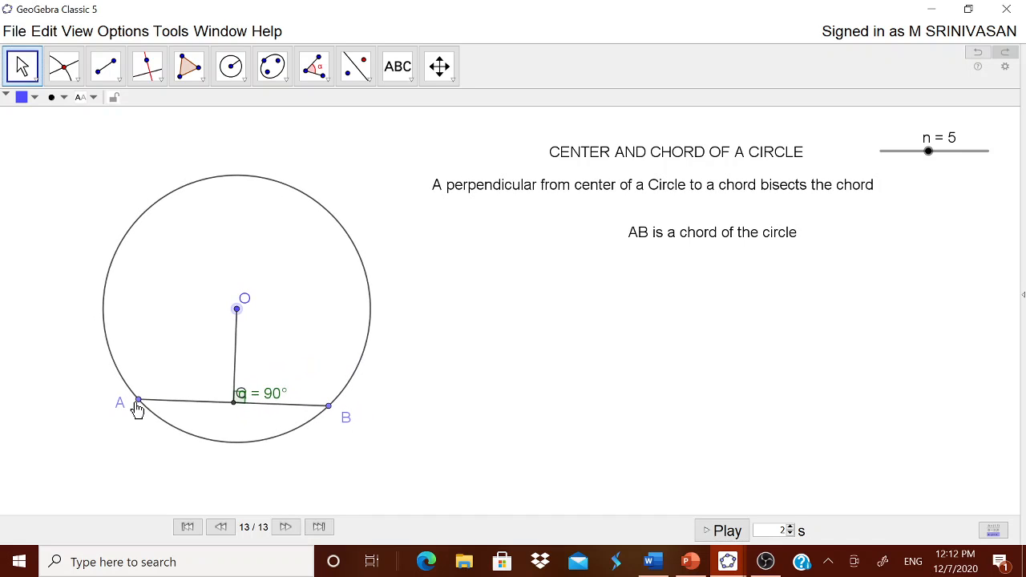
drag(138, 408, 127, 378)
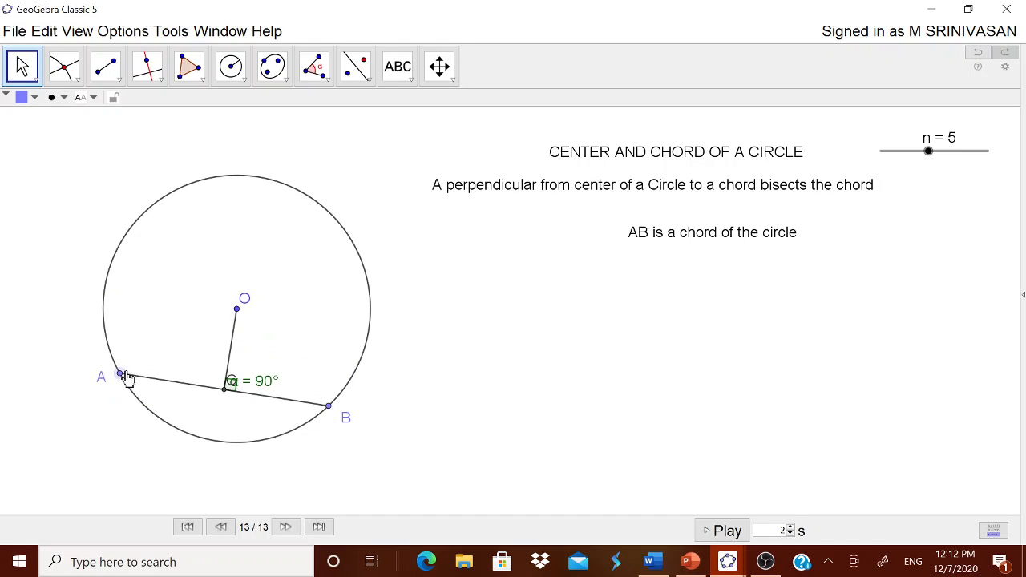
drag(256, 385, 268, 372)
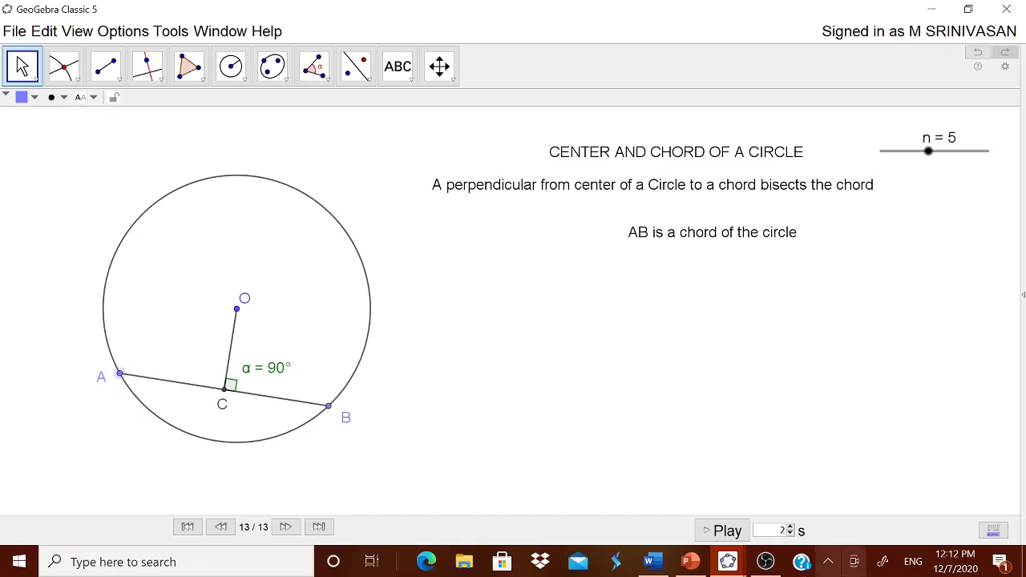
- Switch to NOTES.docx in Word and copy the line "OC is a perpendicular from canter of the circle to the chord"
click(656, 563)
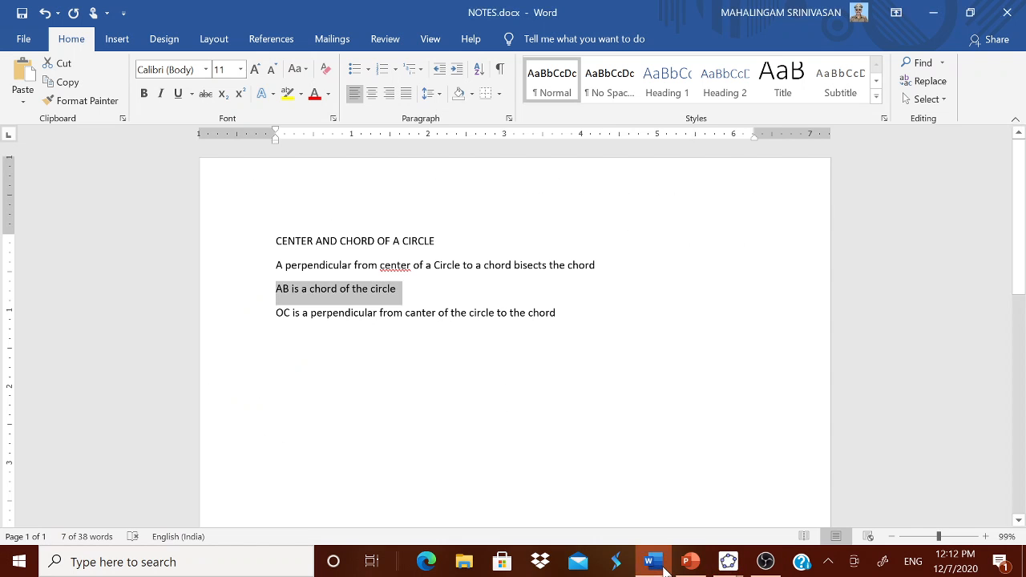
drag(276, 314, 562, 315)
key(ctrl+c)
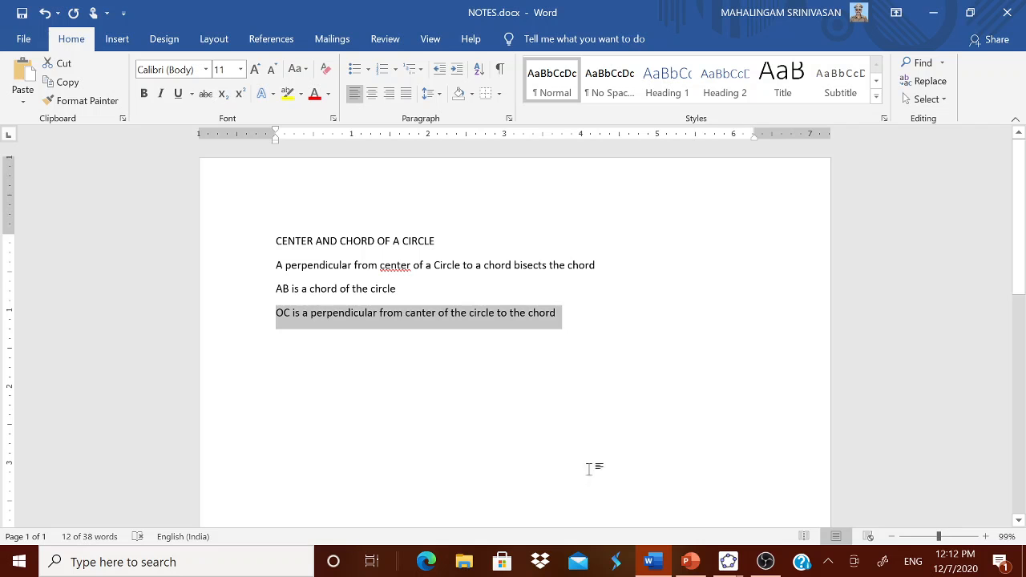
- Return to the GeoGebra construction and paste the copied line as a text below "AB is a chord of the circle"
click(728, 559)
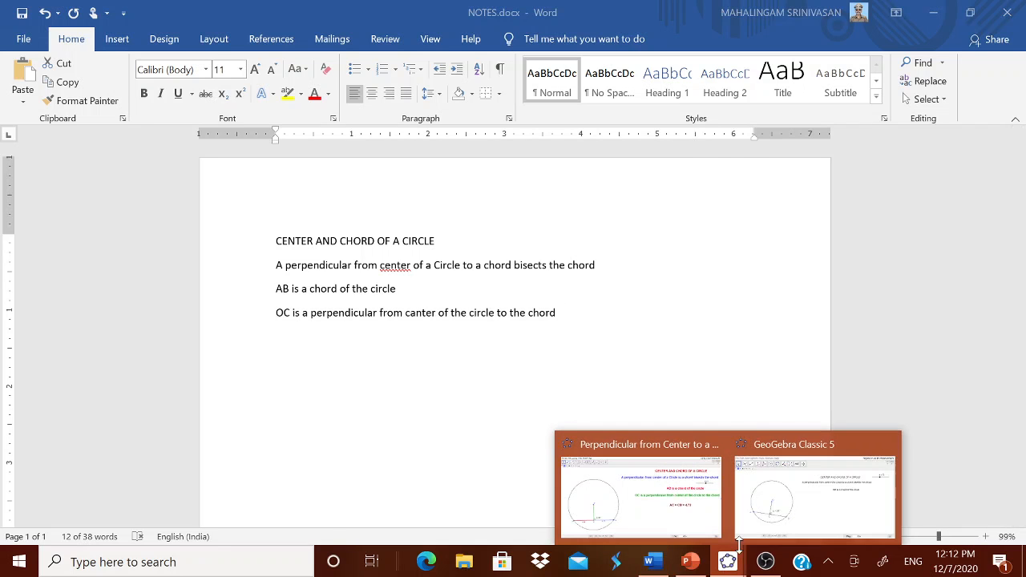
click(801, 493)
click(397, 66)
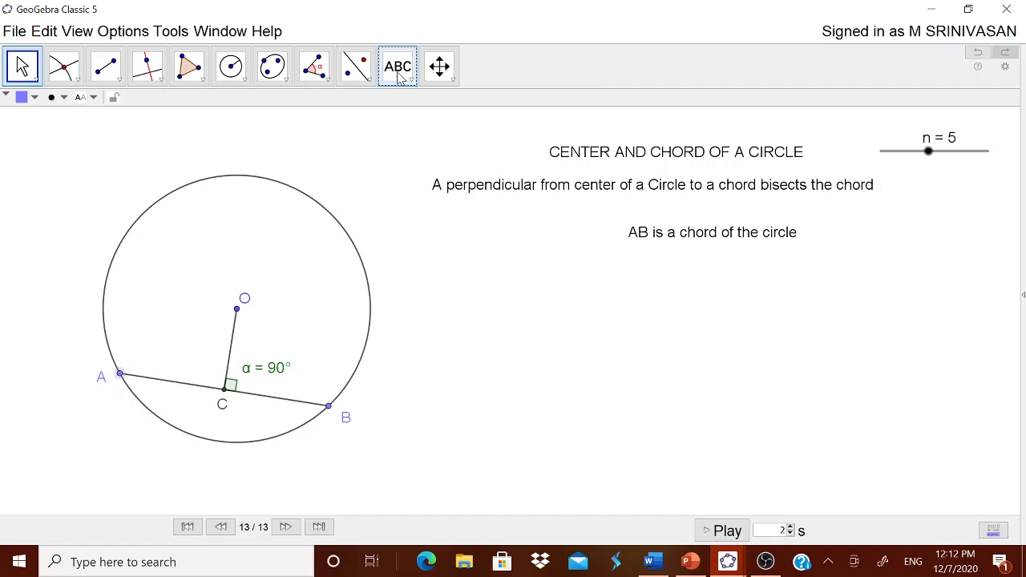
click(531, 361)
key(ctrl+v)
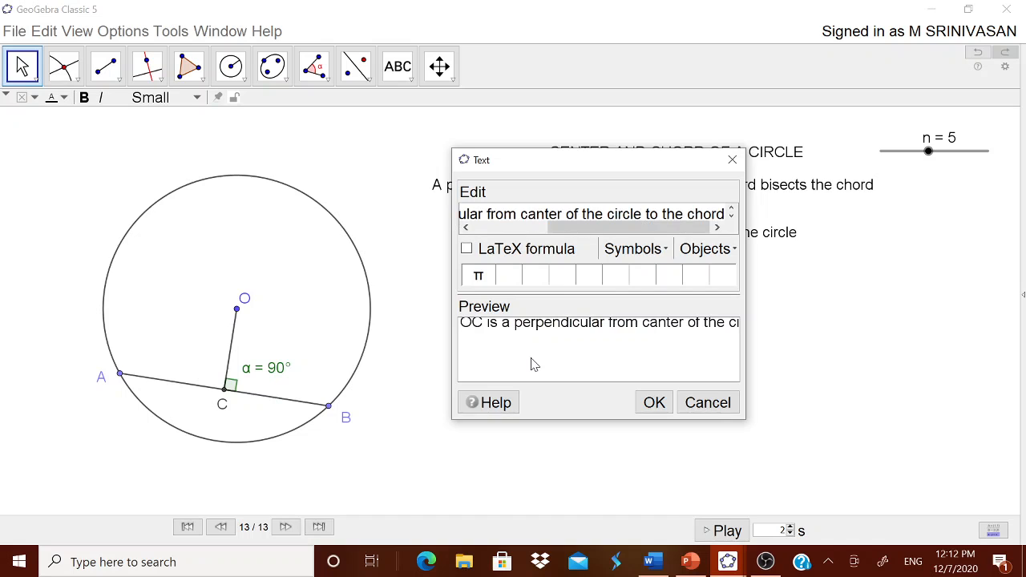
click(651, 402)
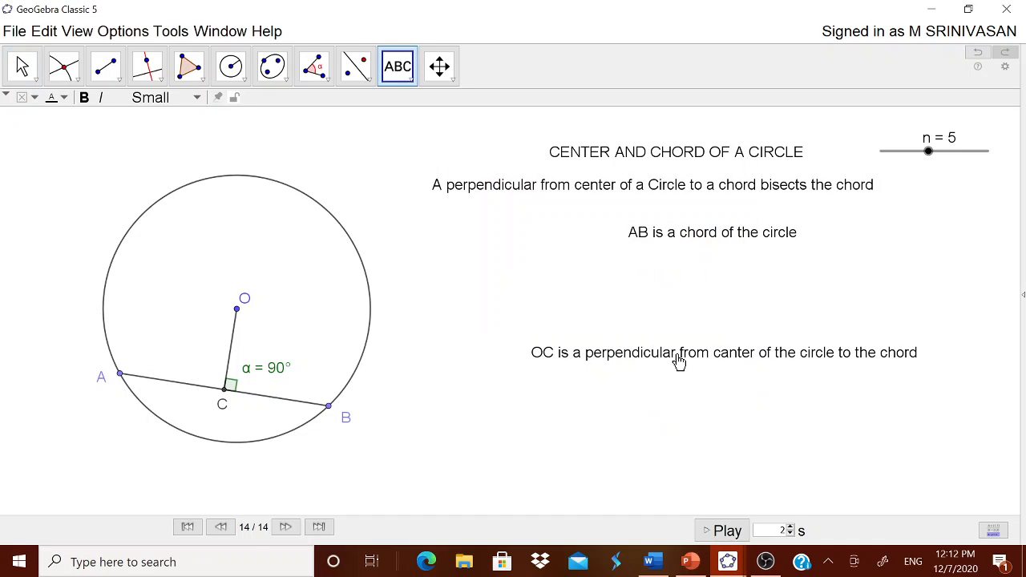
drag(678, 361, 677, 280)
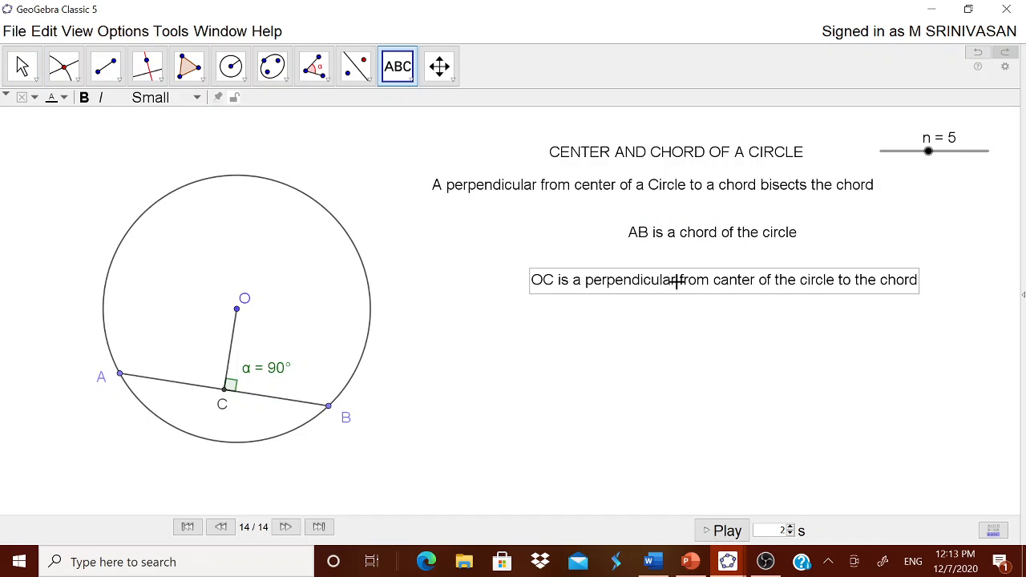
- Move A slightly down and B slightly up along the circle to make the chord more nearly horizontal
click(120, 391)
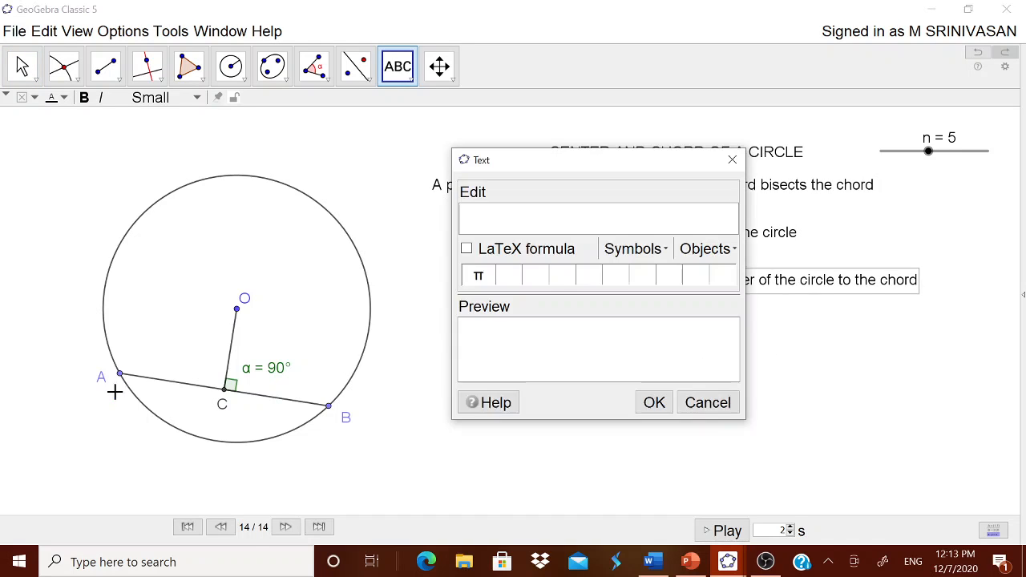
click(707, 402)
key(Escape)
click(122, 384)
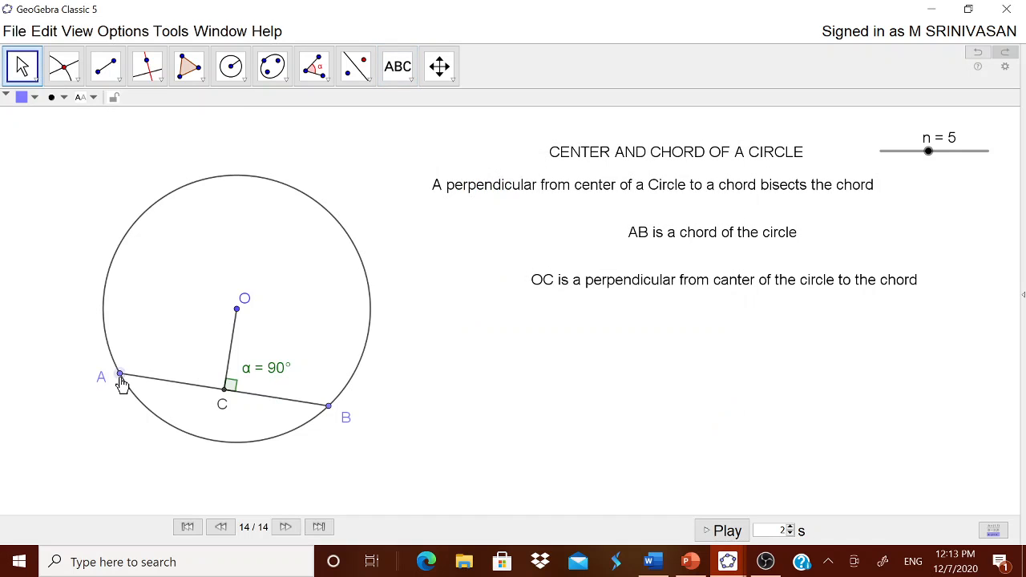
mouse_move(122, 383)
mouse_down()
mouse_move(115, 403)
mouse_move(117, 382)
mouse_up()
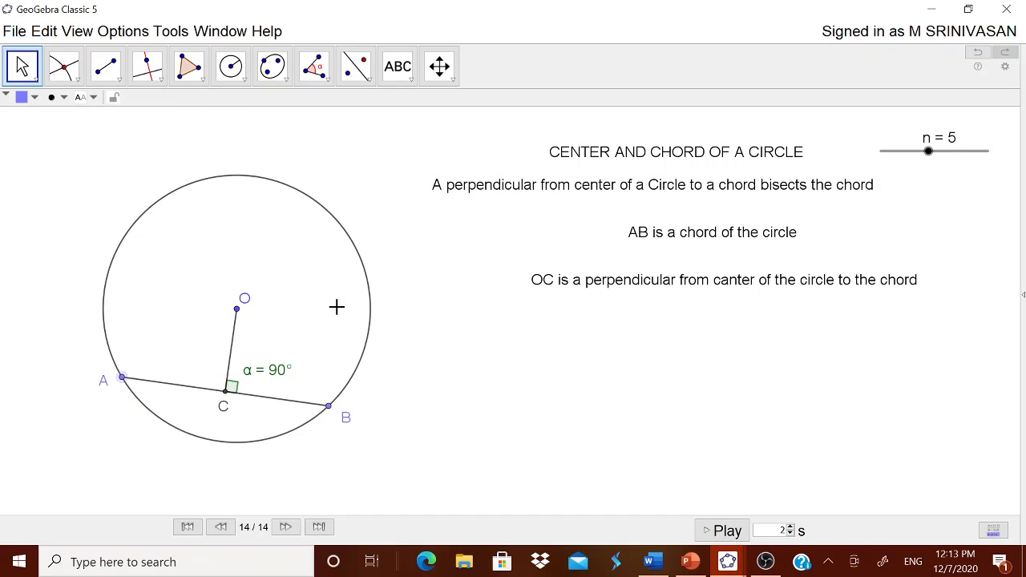
drag(329, 406, 343, 390)
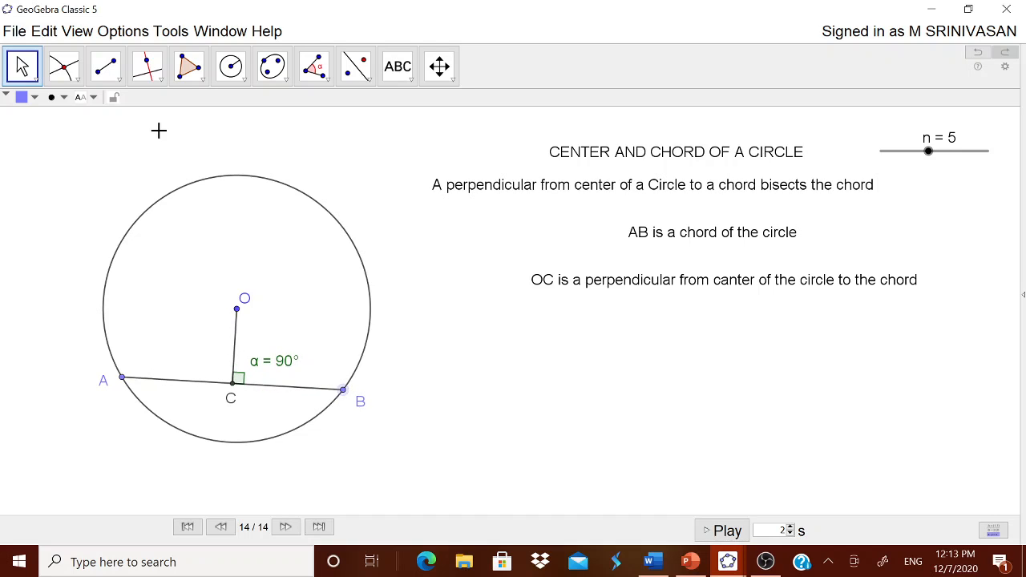
- Draw segments from A to C and from C to B over the chord
click(107, 69)
click(144, 138)
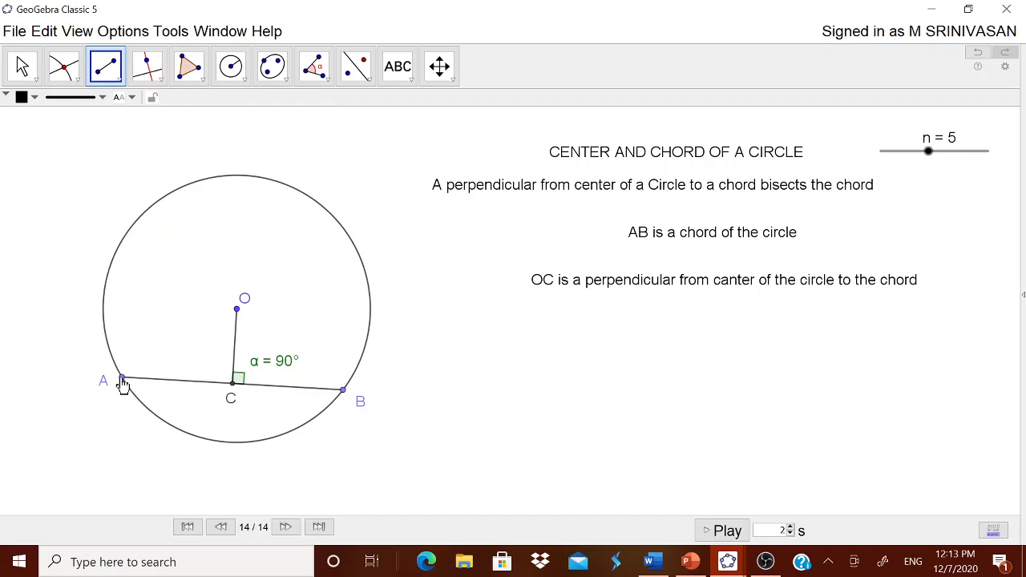
click(122, 378)
click(233, 385)
click(233, 385)
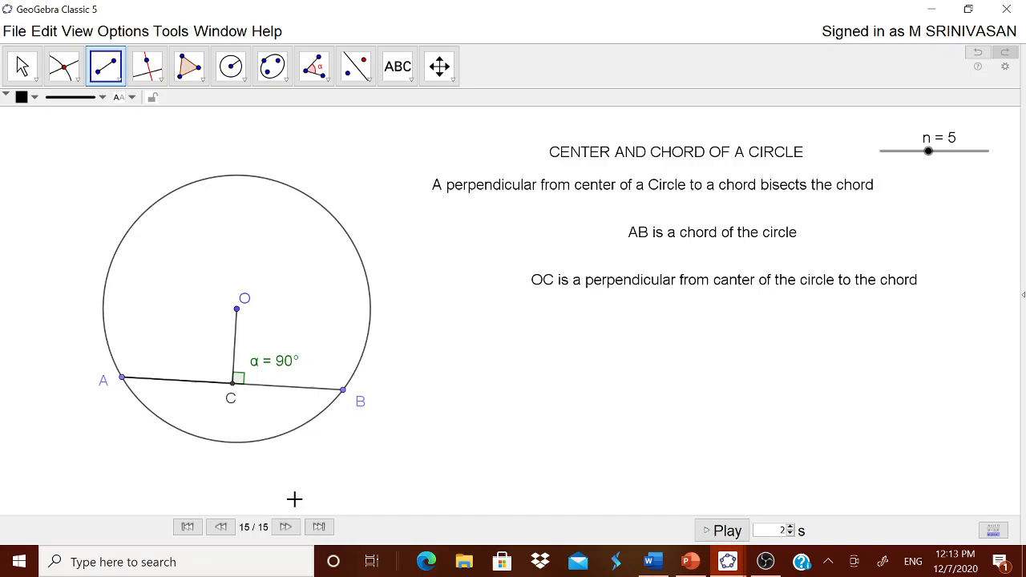
click(233, 385)
key(Escape)
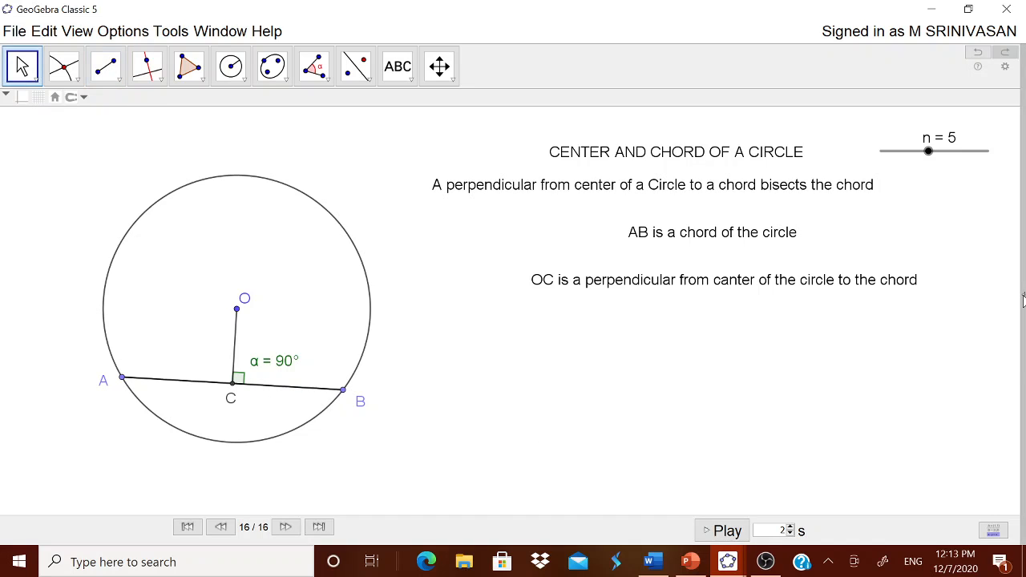
- In the Graphing perspective, color segment AC red (204, 0, 0) and thicken its line to about 9
click(1023, 298)
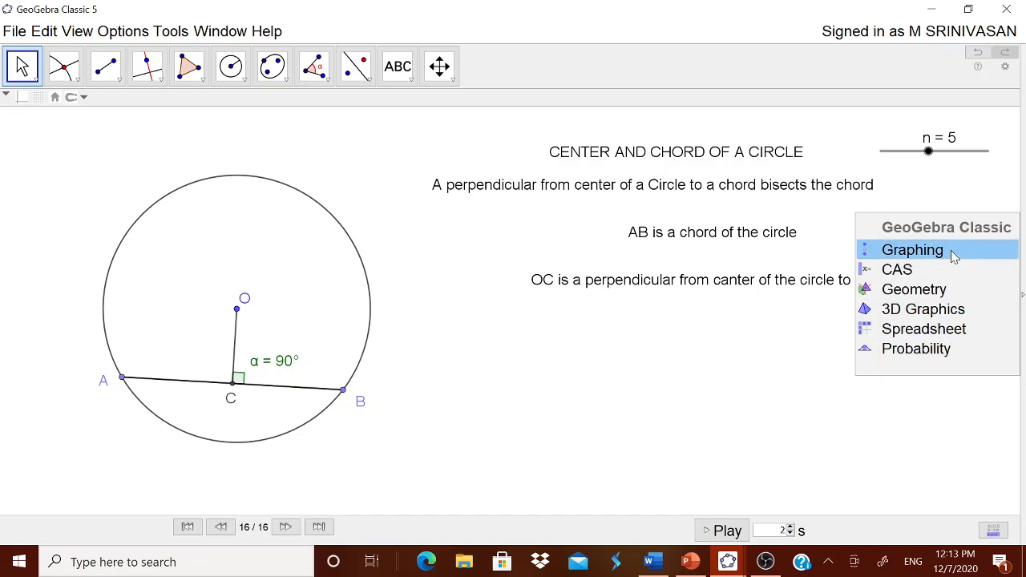
click(953, 251)
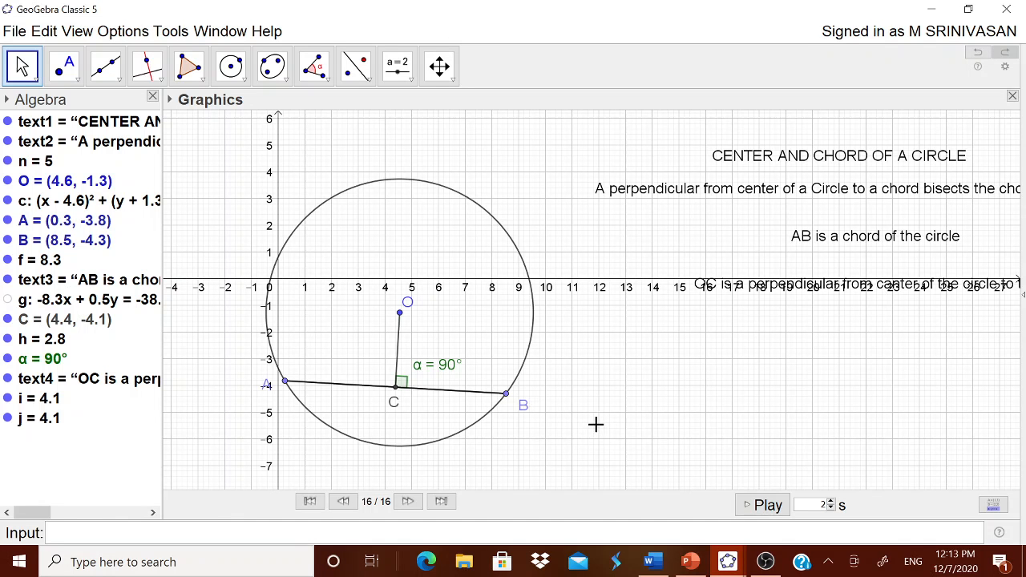
right_click(48, 400)
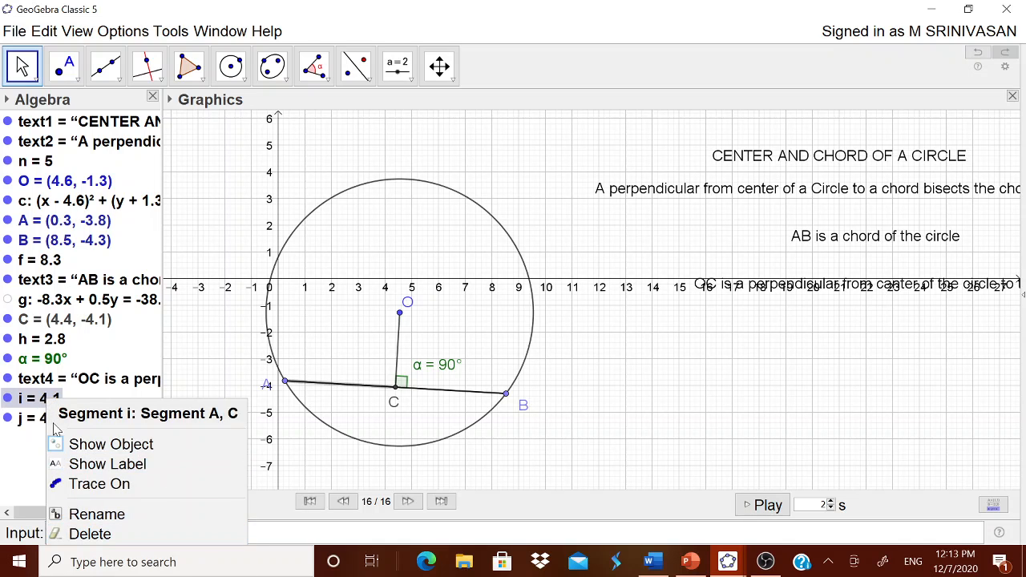
right_click(25, 398)
click(96, 563)
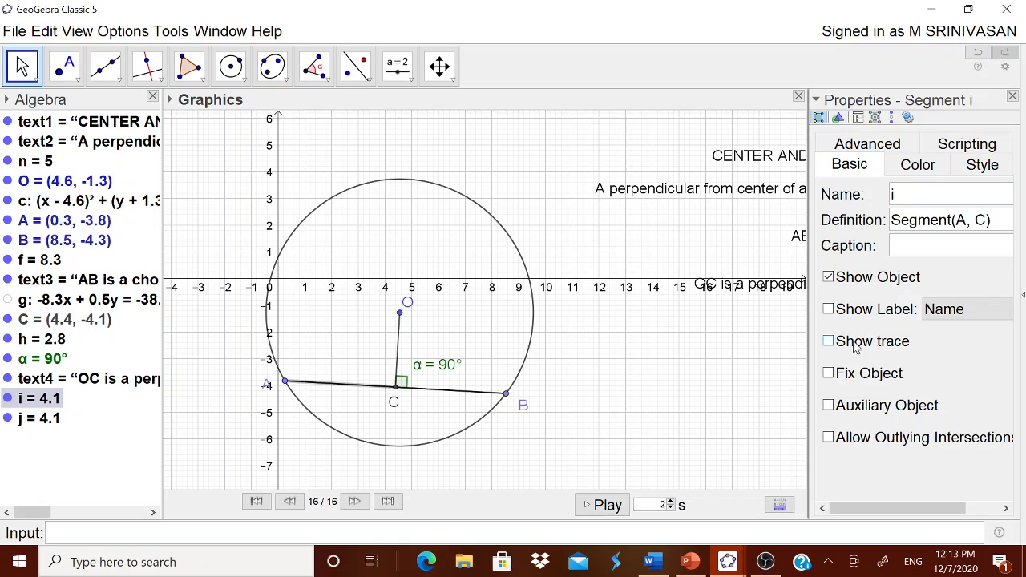
click(914, 165)
click(901, 194)
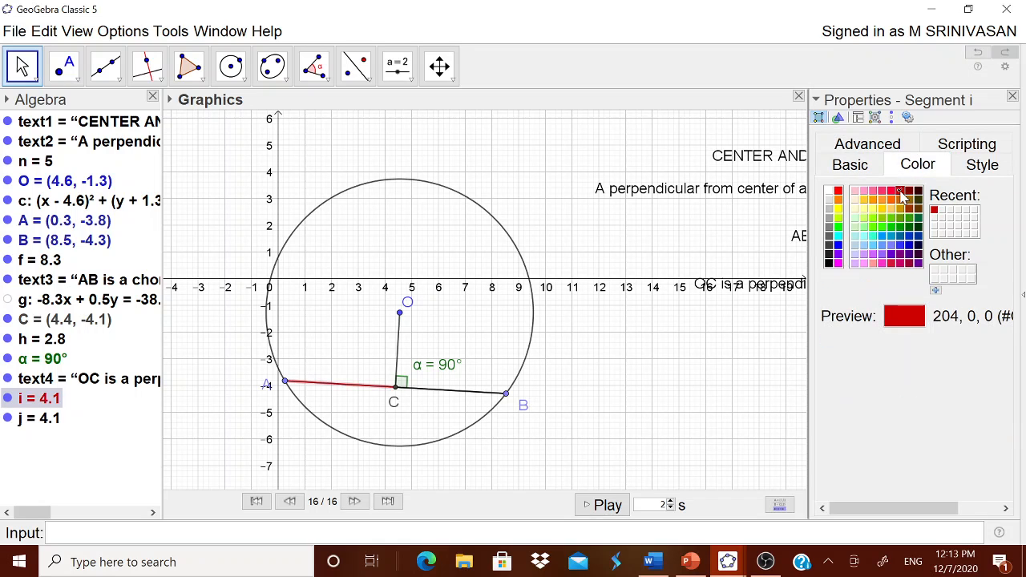
click(981, 165)
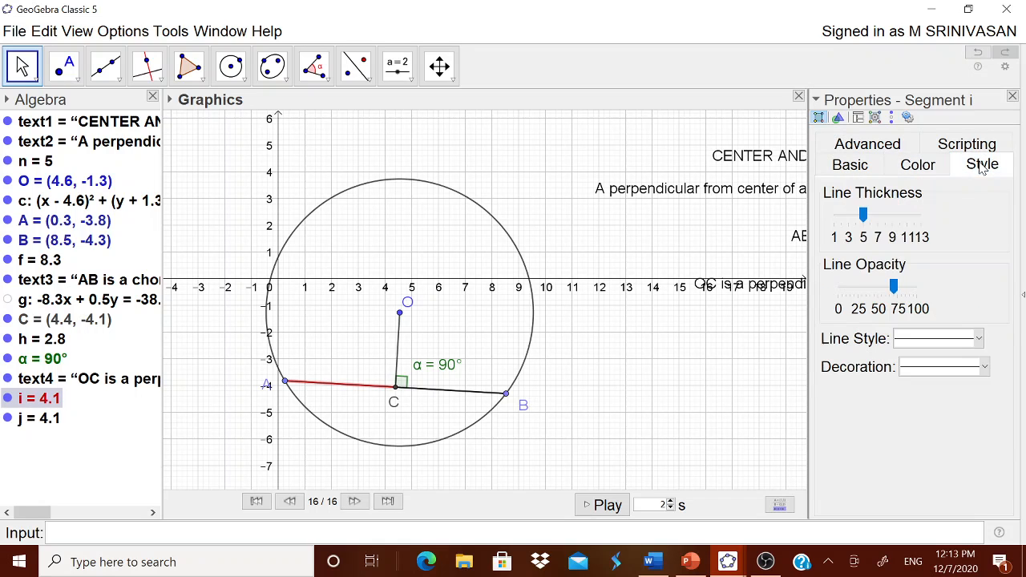
drag(864, 215, 894, 213)
- Show the label of segment AC as its value
click(851, 168)
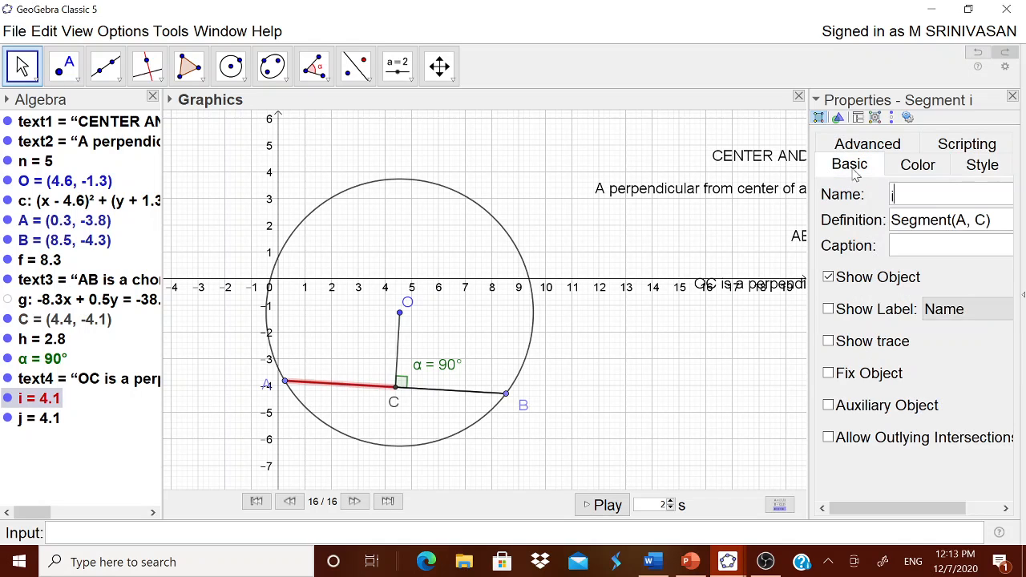
click(954, 313)
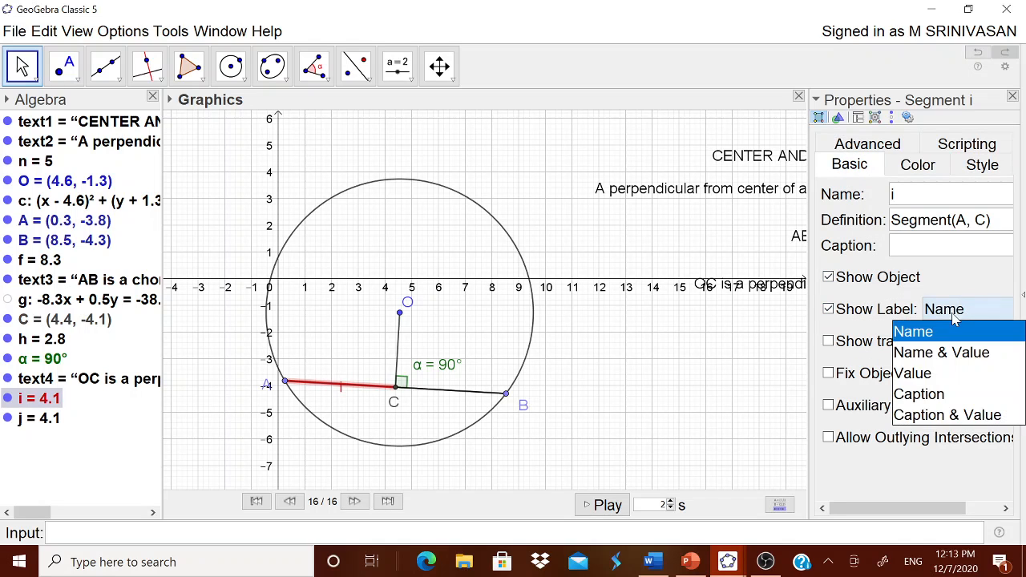
click(930, 373)
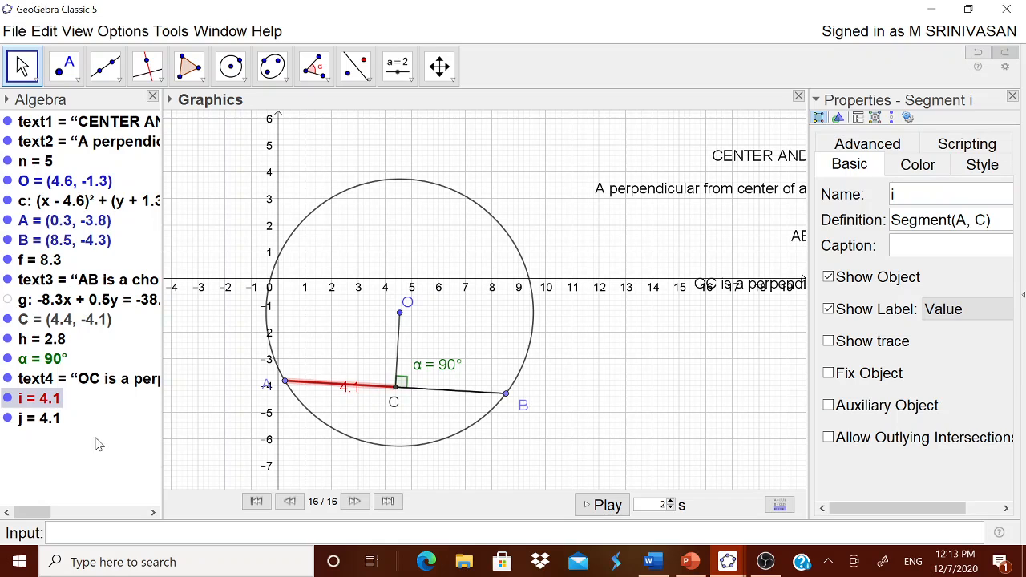
- Color segment CB blue (0, 102, 153) and thicken its line to about 9
click(39, 417)
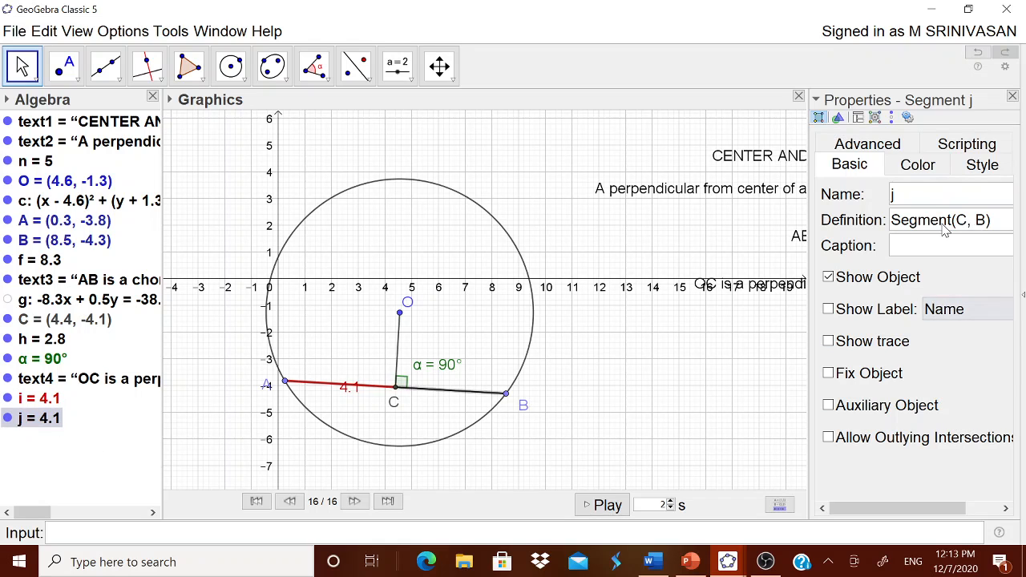
click(922, 166)
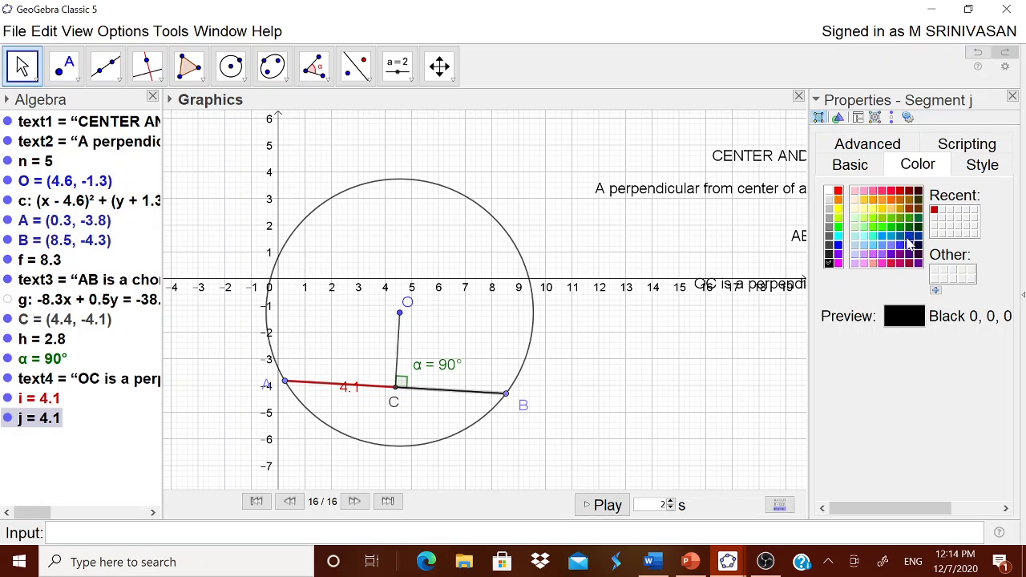
click(900, 238)
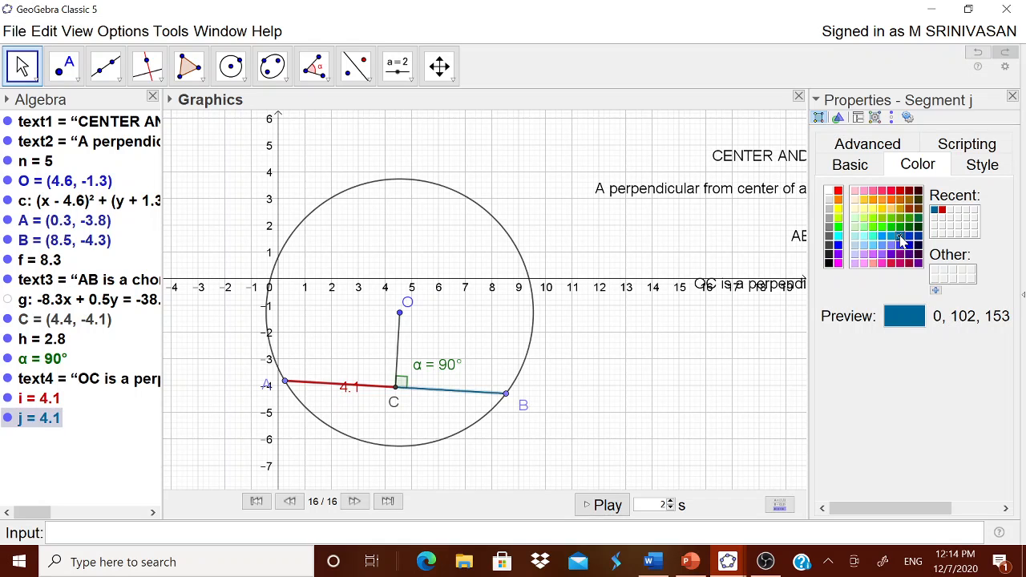
click(997, 166)
drag(862, 215, 892, 216)
- Show the label of segment CB as its value and close the properties
click(849, 165)
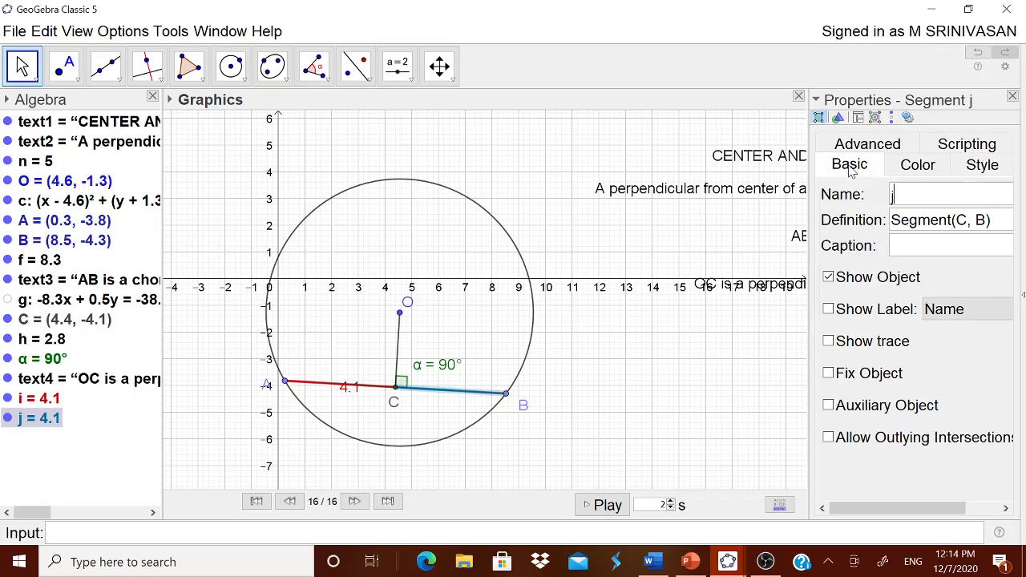
click(913, 310)
click(948, 315)
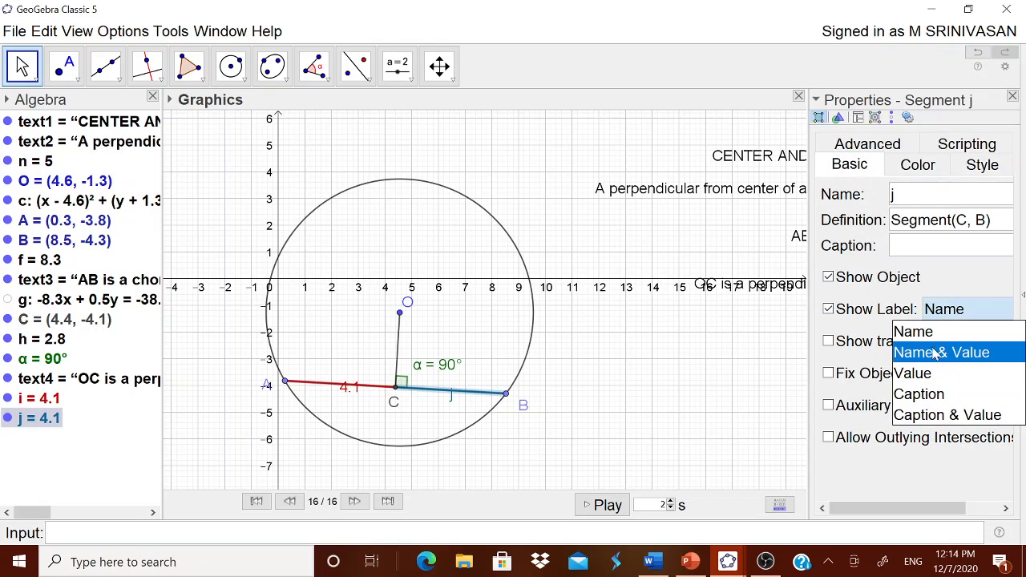
click(934, 373)
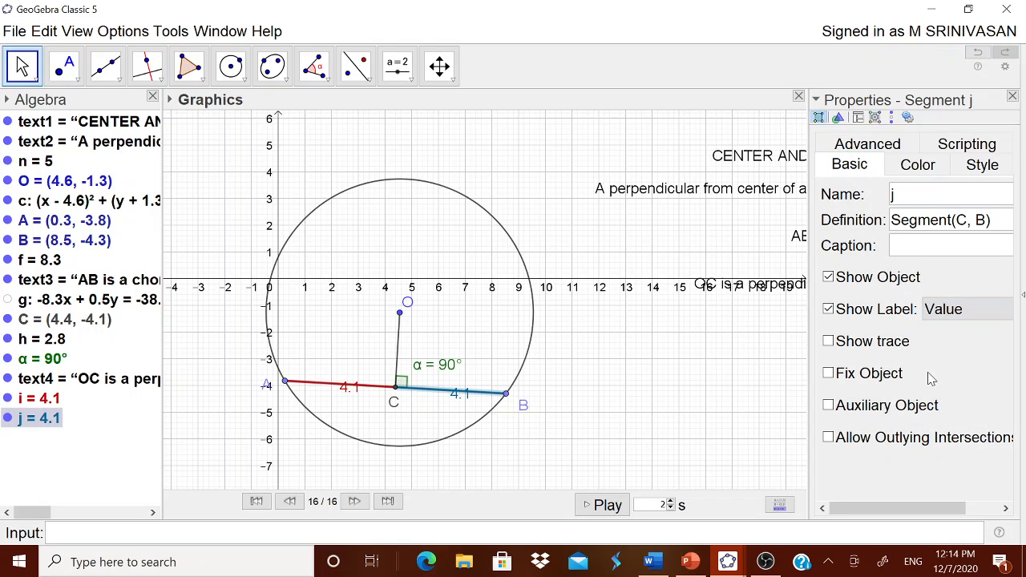
click(1012, 96)
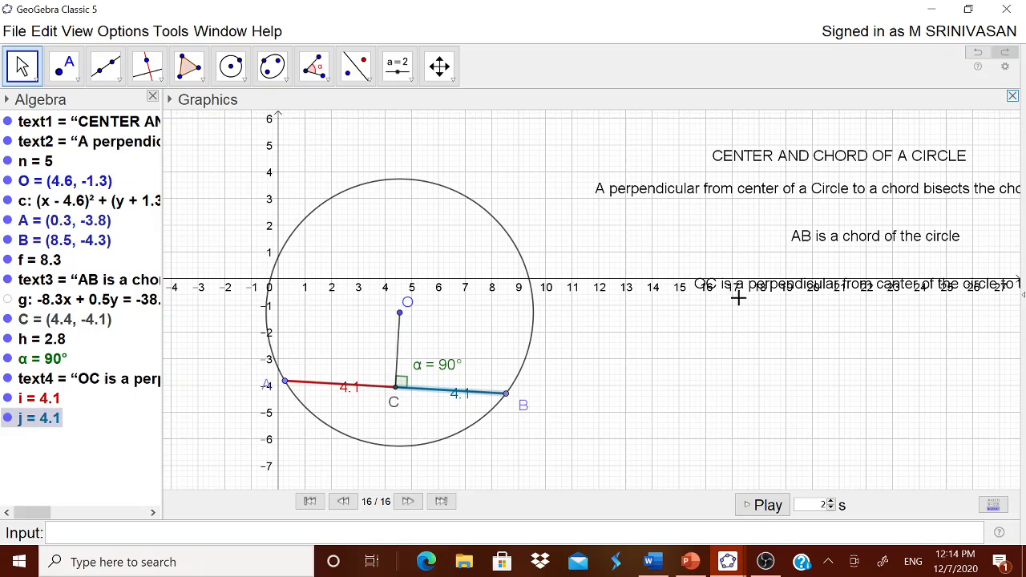
- Return to the Geometry perspective and move the value labels of AC and CB just below their segments
click(1022, 297)
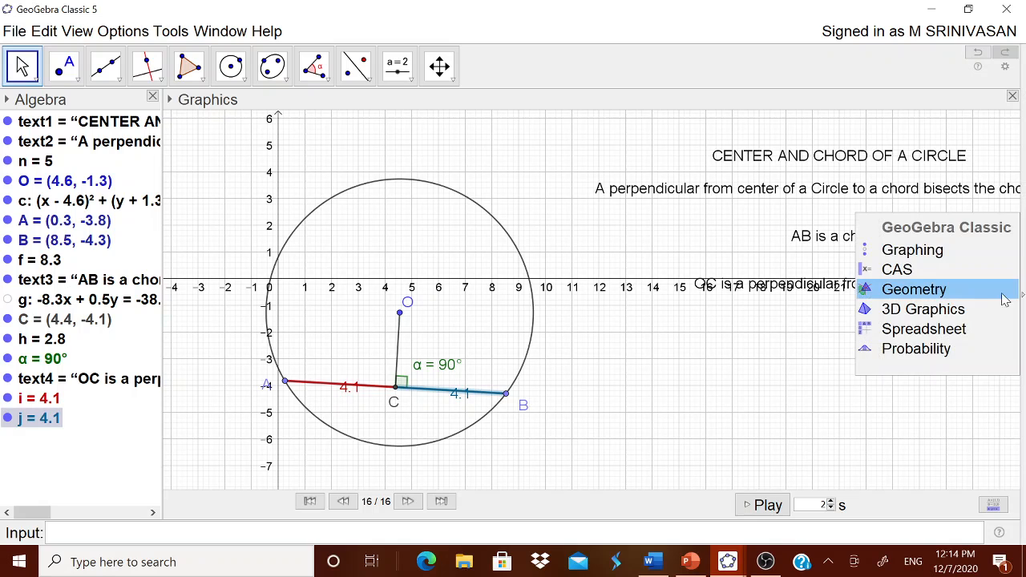
click(960, 295)
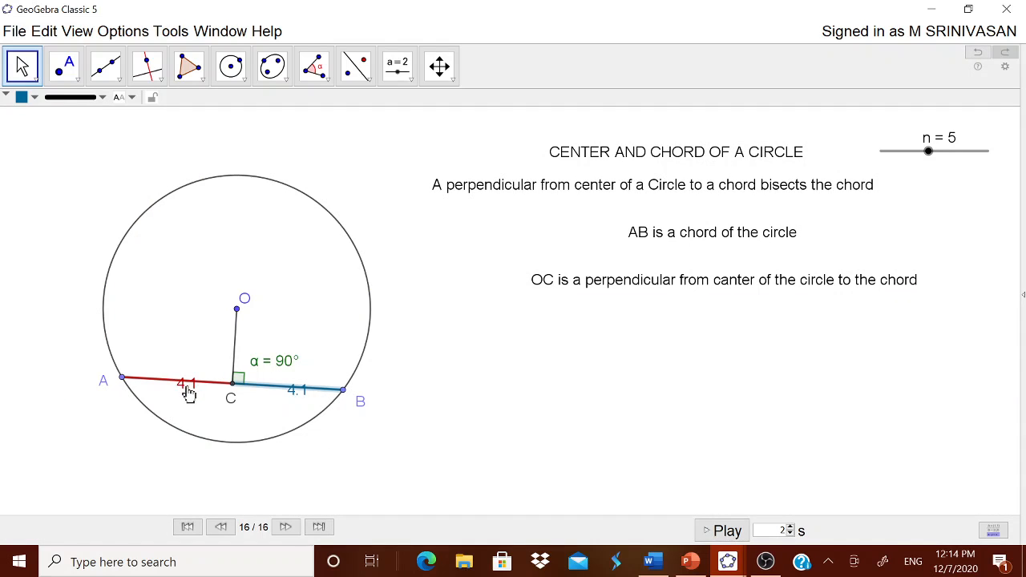
drag(186, 384, 176, 395)
mouse_move(293, 392)
mouse_down()
mouse_move(298, 401)
mouse_move(281, 403)
mouse_up()
- Add a text "AC = CB = " followed by the linked value of segment i, placed below the OC perpendicular statement
click(416, 85)
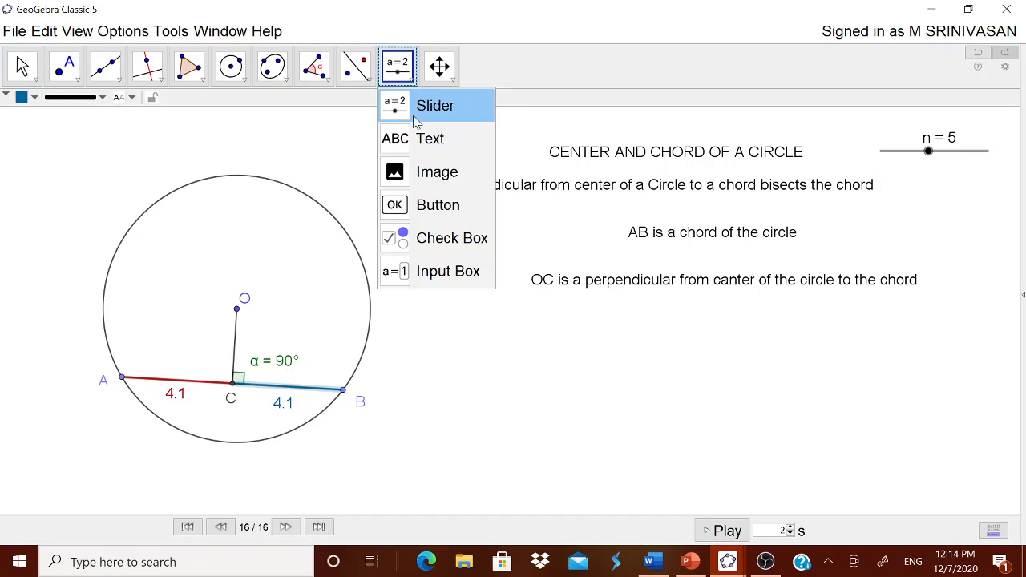
click(425, 137)
click(521, 368)
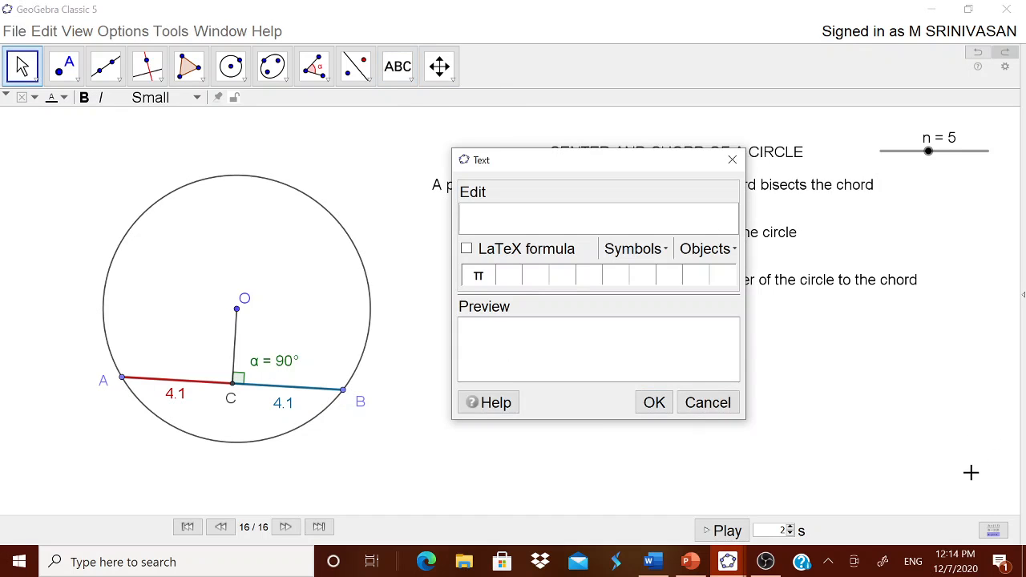
text(AC)
text(= CB =)
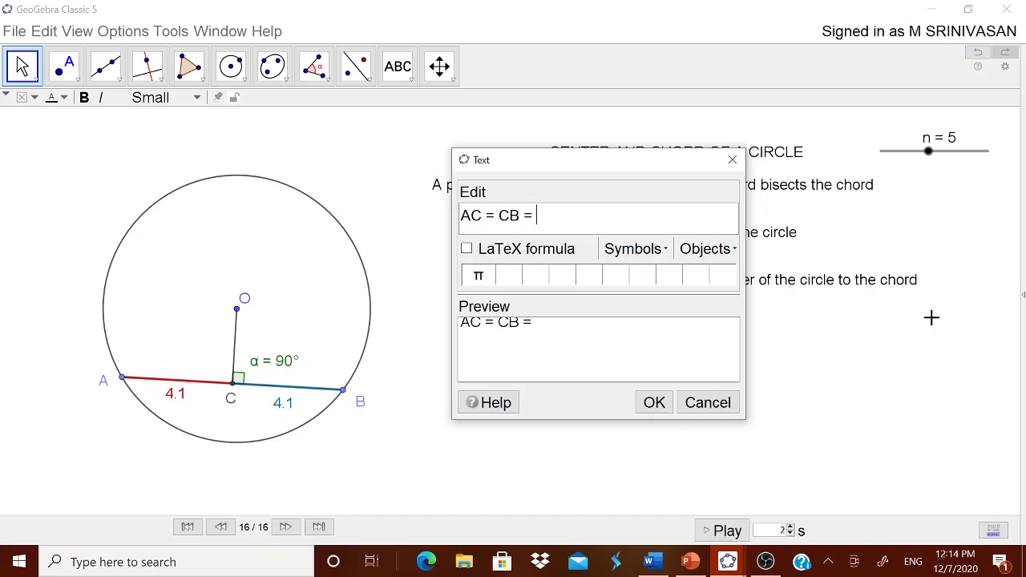
click(734, 250)
drag(774, 343, 716, 377)
click(701, 363)
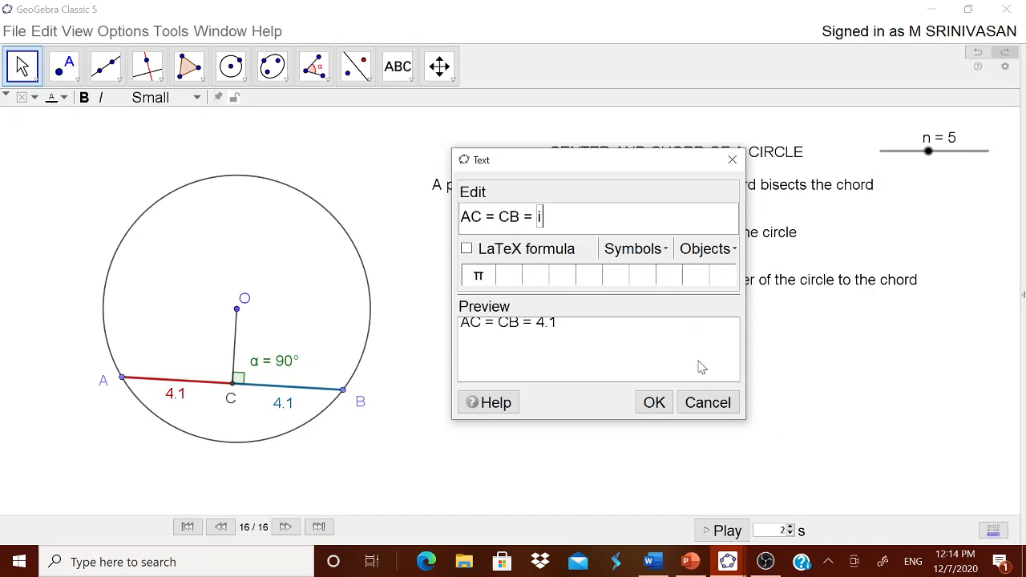
click(654, 403)
drag(603, 367, 734, 329)
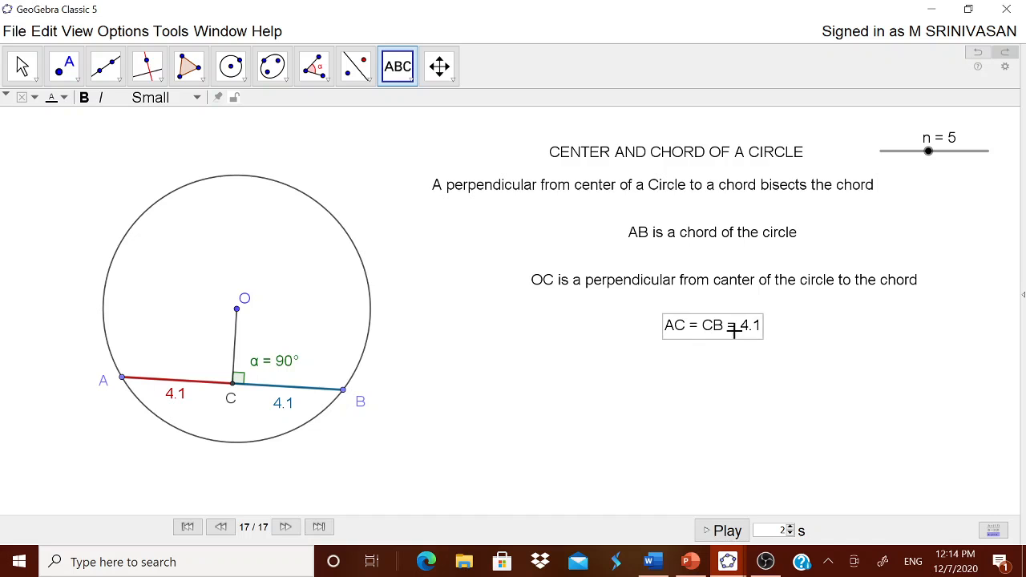
click(21, 67)
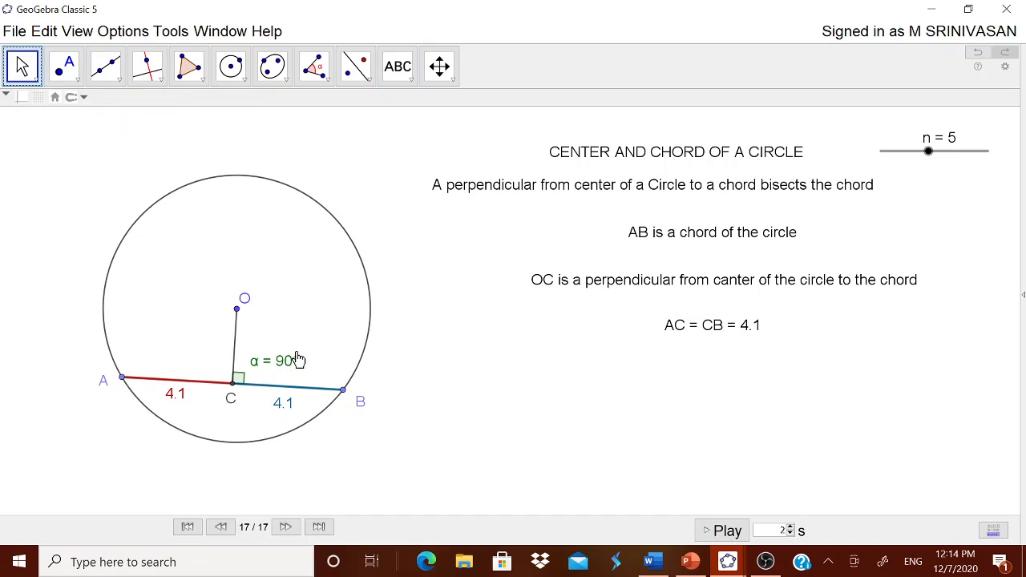